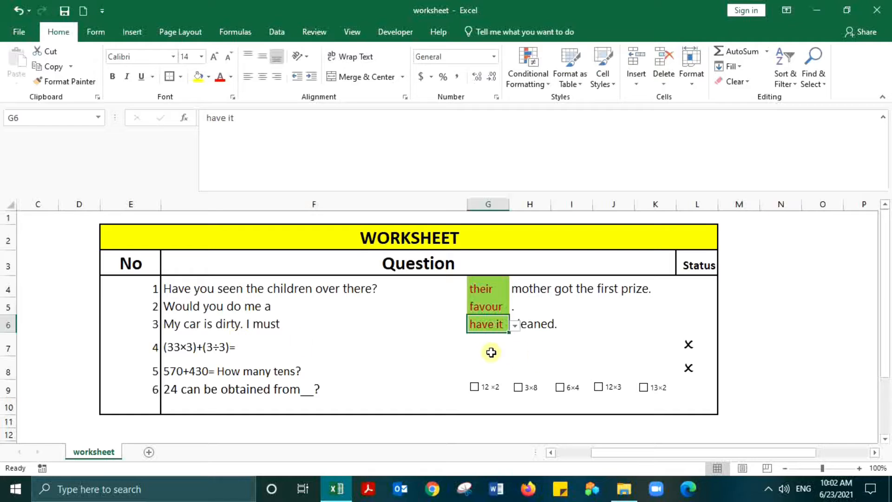
# Try 45 as the answer to question 4 in cell G7.
pyautogui.click(490, 346)
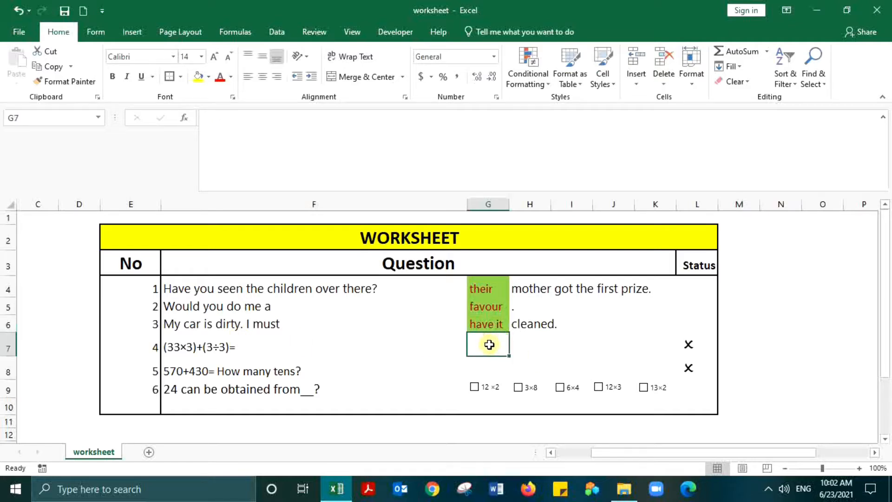
pyautogui.write('45')
pyautogui.press('Tab')
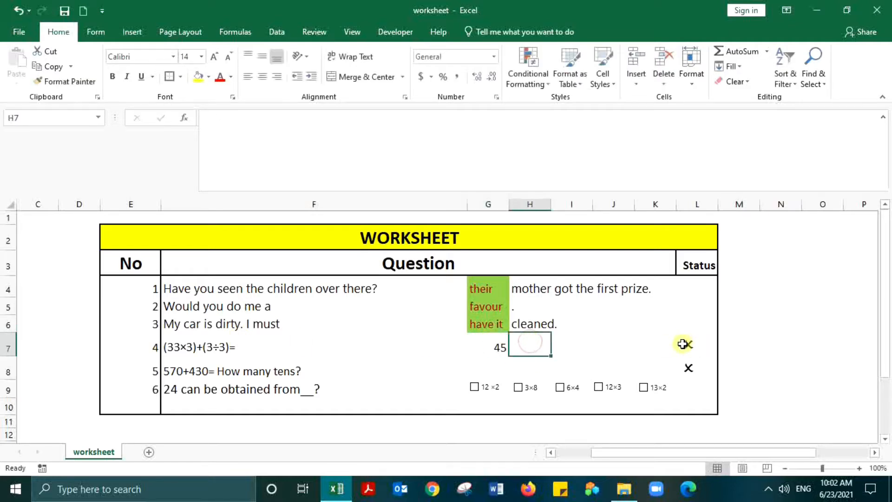
# Answer question 4 in cell G7 with 100.
pyautogui.click(497, 347)
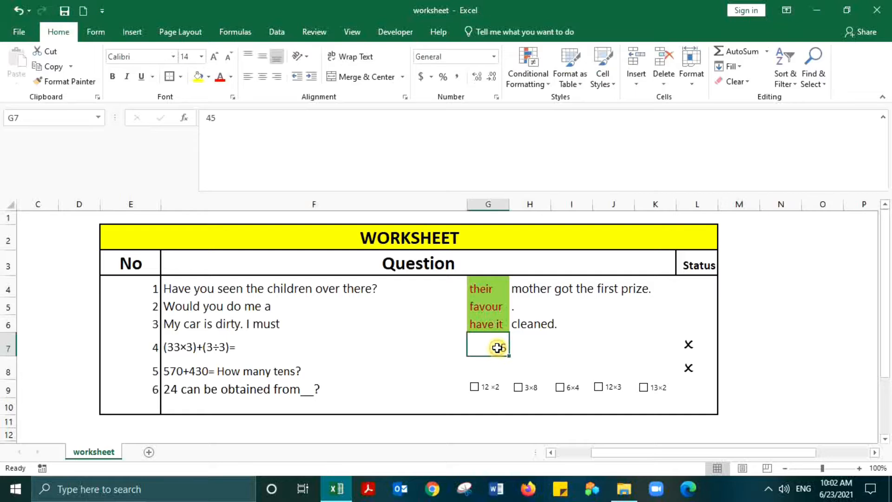
pyautogui.write('100')
pyautogui.press('Tab')
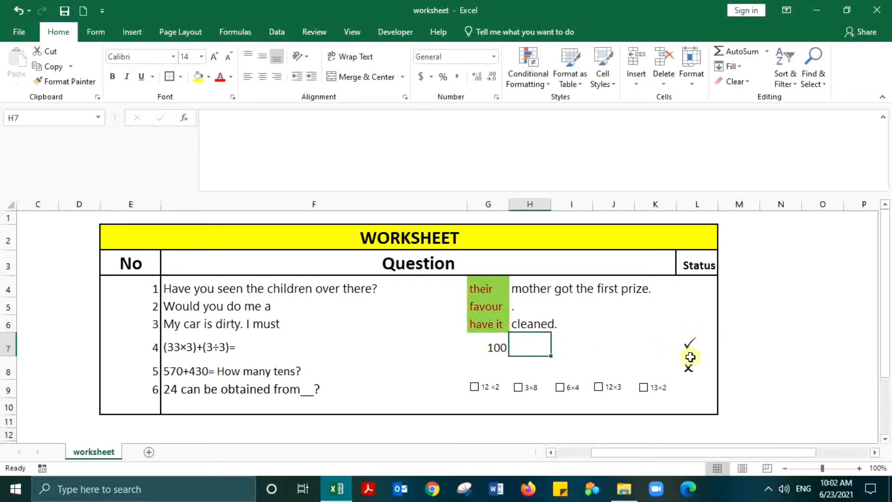
# Try 42 as the answer to question 5 in cell G8.
pyautogui.click(499, 365)
pyautogui.write('42')
pyautogui.click(662, 368)
# Answer question 5 in cell G8 with 100.
pyautogui.click(489, 367)
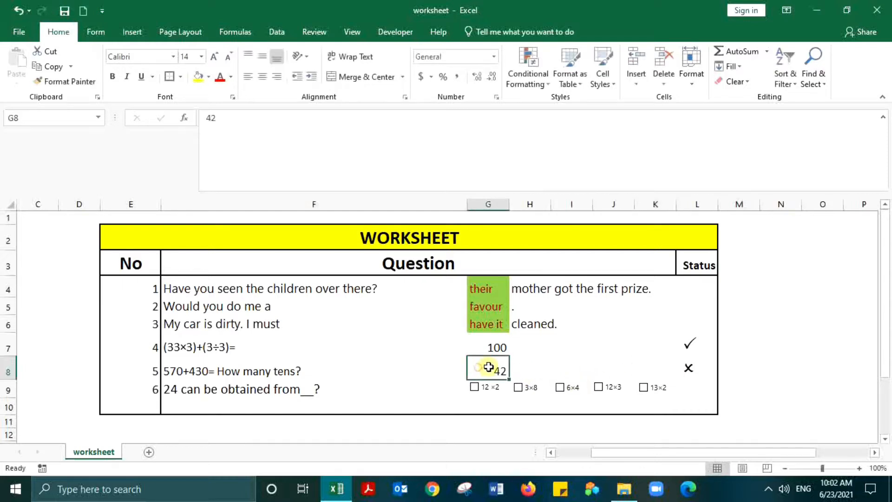
pyautogui.write('100')
pyautogui.click(638, 367)
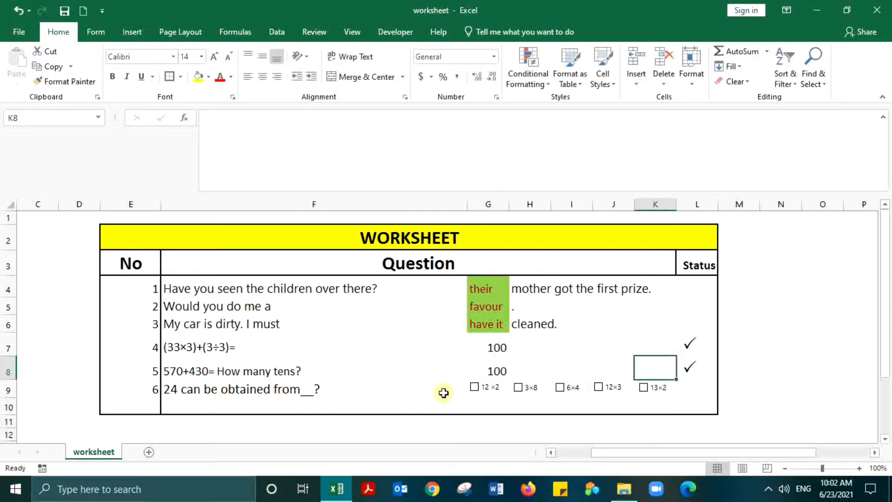
# Test all the answer checkboxes of question 6, leaving only 12×2, 3×8 and 6×4 ticked.
pyautogui.click(643, 388)
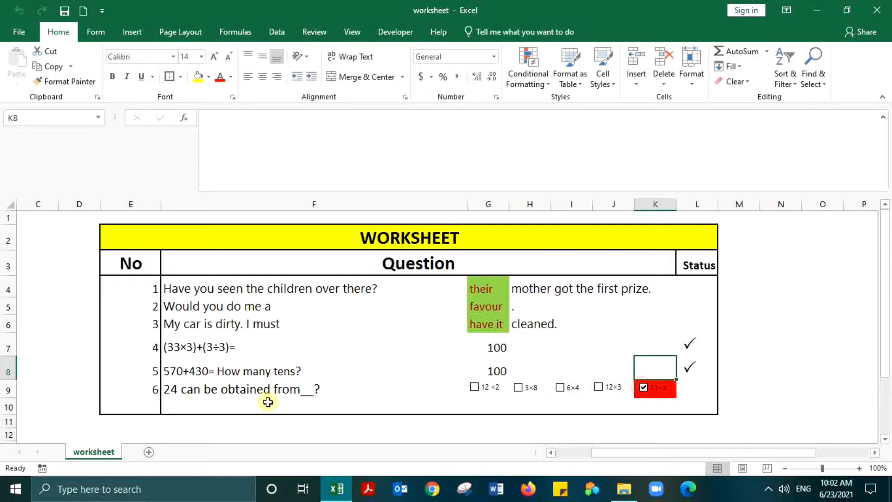
pyautogui.click(644, 388)
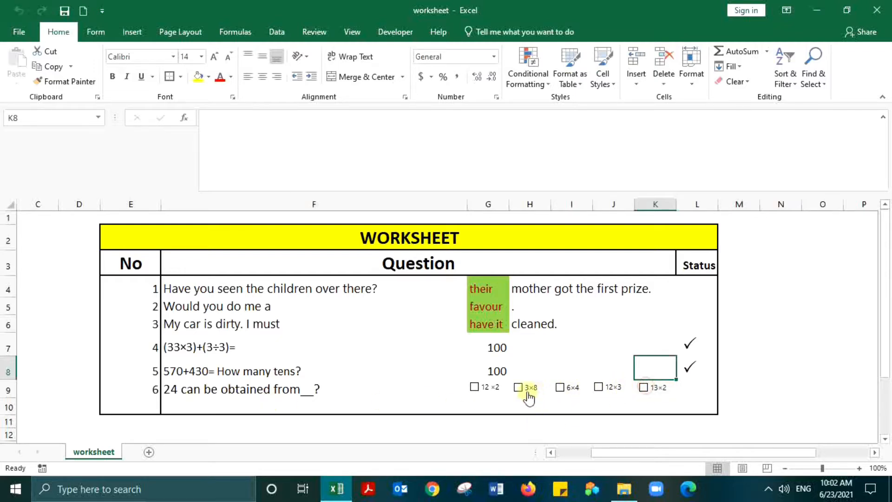
pyautogui.click(474, 387)
pyautogui.click(518, 388)
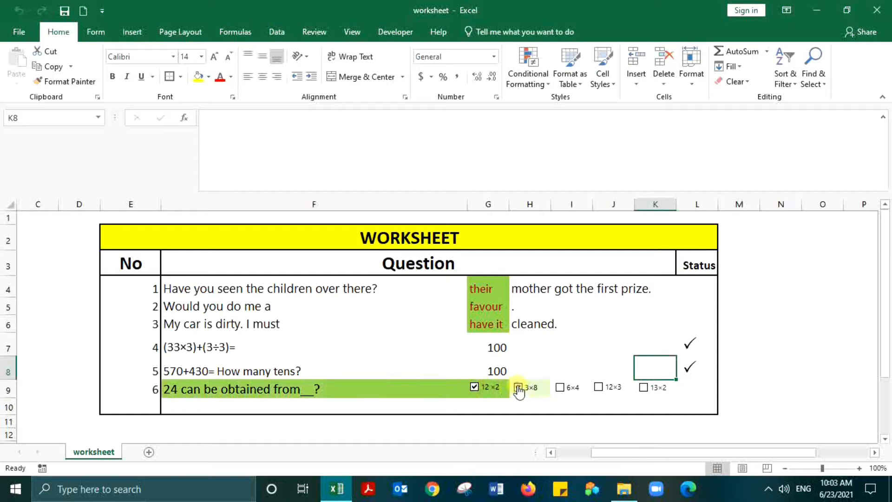
pyautogui.click(560, 388)
pyautogui.click(598, 388)
pyautogui.click(643, 387)
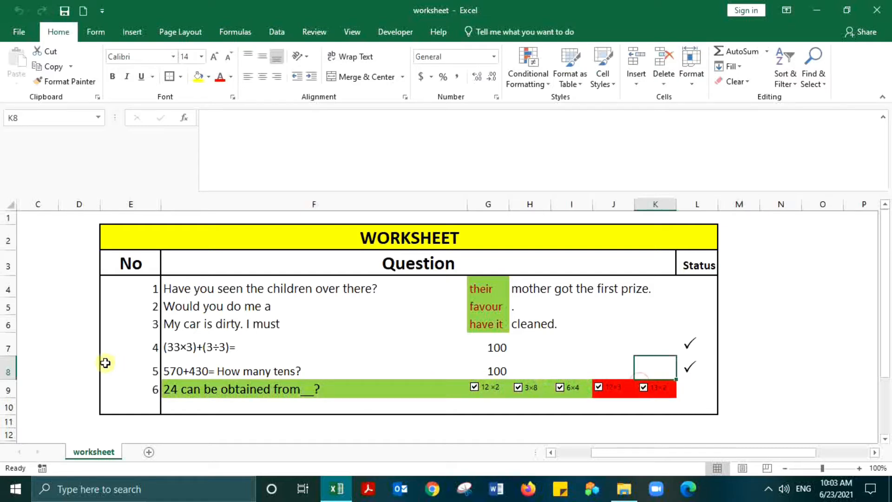
pyautogui.click(636, 388)
pyautogui.click(599, 387)
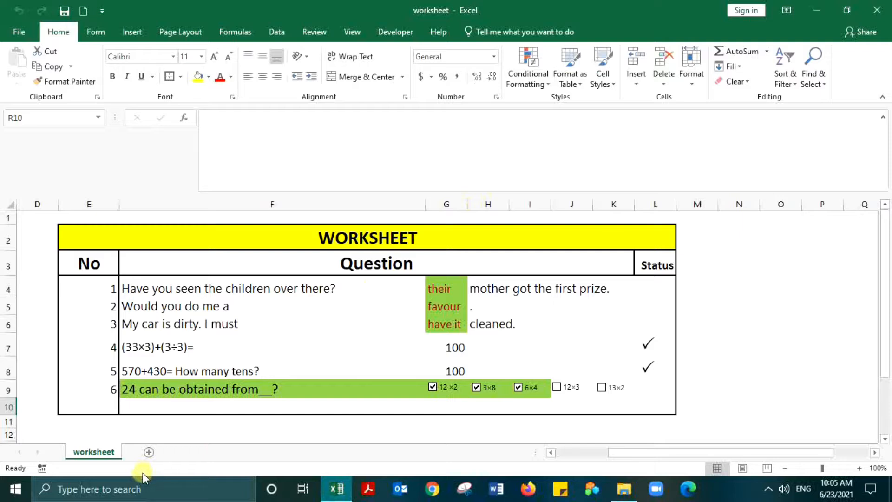
# Add a new sheet and copy the question 1 text from F4 of the worksheet sheet into its cell C4.
pyautogui.click(149, 452)
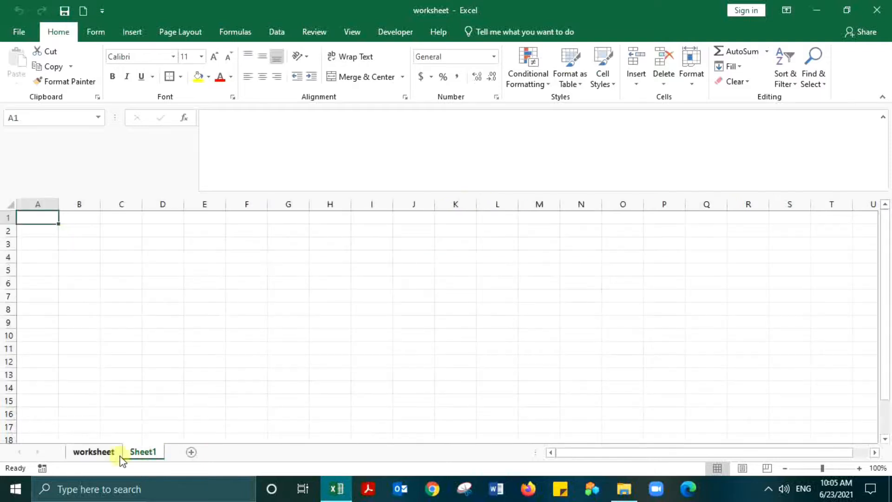
pyautogui.click(107, 453)
pyautogui.click(158, 289)
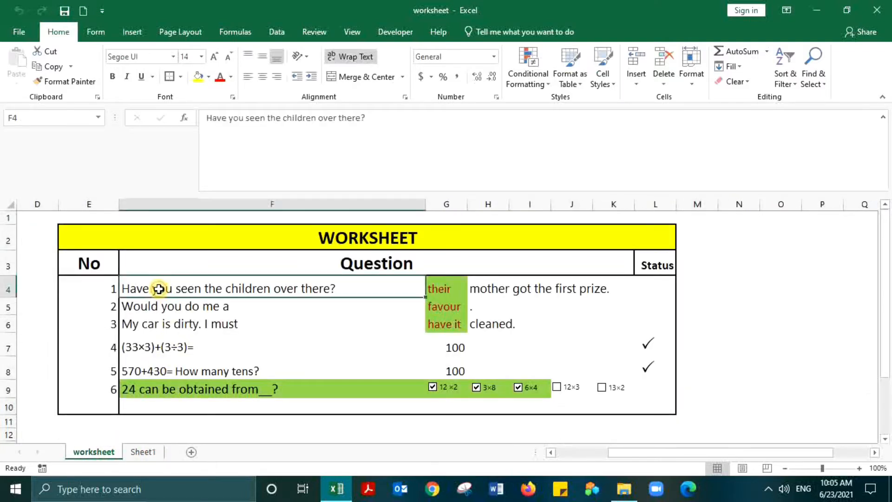
pyautogui.hotkey('ctrl', 'c')
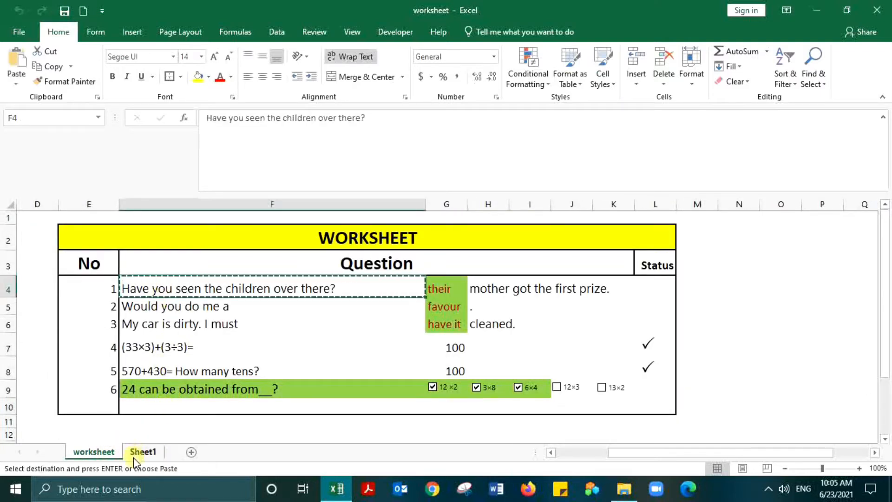
pyautogui.click(142, 451)
pyautogui.click(130, 260)
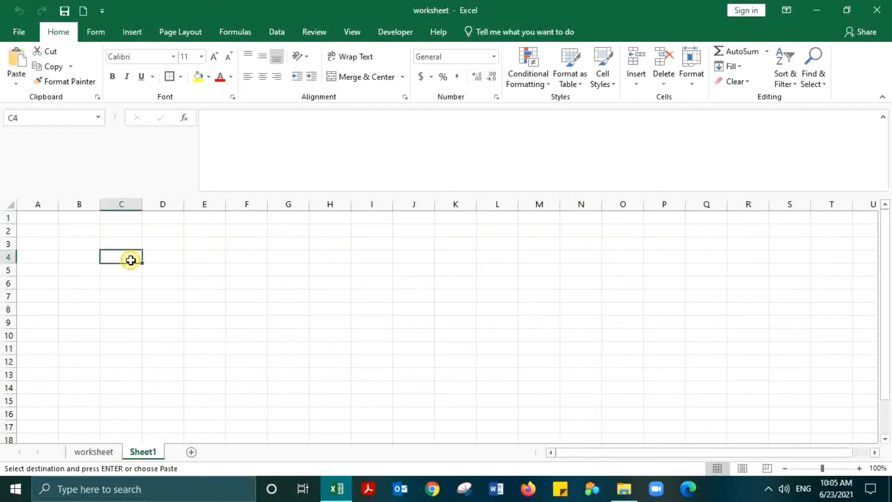
pyautogui.hotkey('ctrl', 'v')
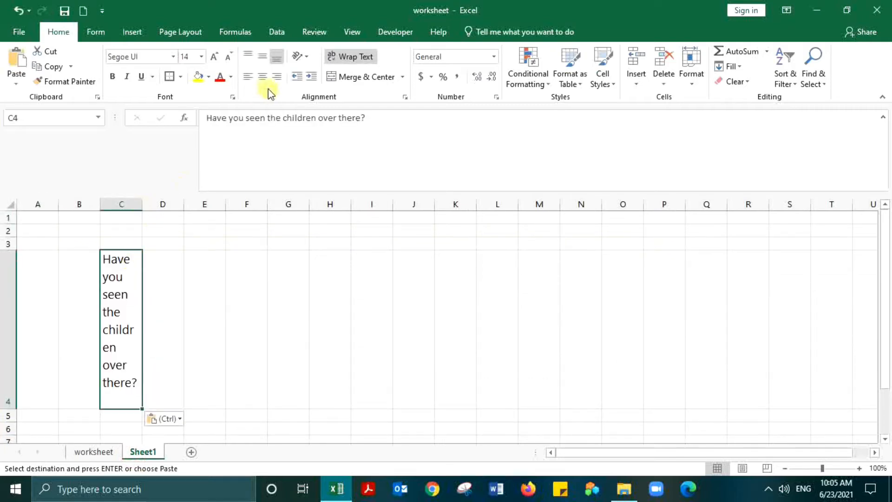
# Widen column C and shrink row 4 to fit the question on one line, and number it 1. in cell B4.
pyautogui.moveTo(141, 207); pyautogui.dragTo(503, 227)
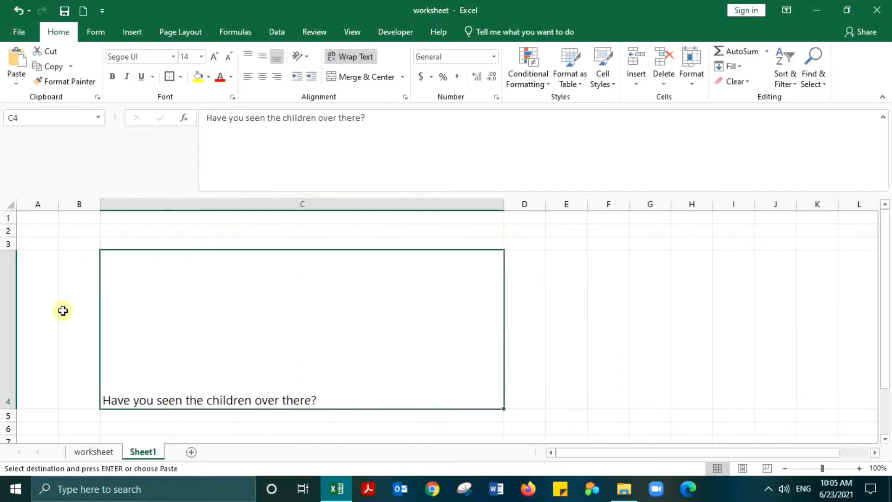
pyautogui.moveTo(8, 410); pyautogui.dragTo(3, 273)
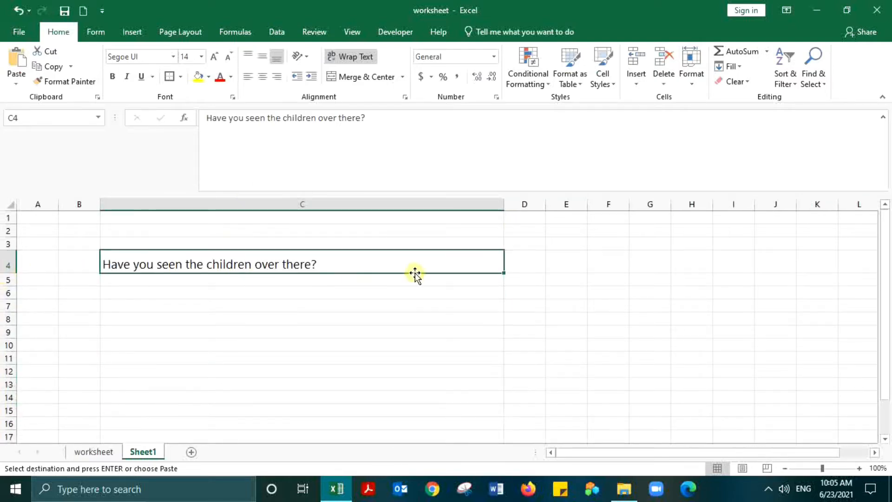
pyautogui.click(79, 262)
pyautogui.write('1')
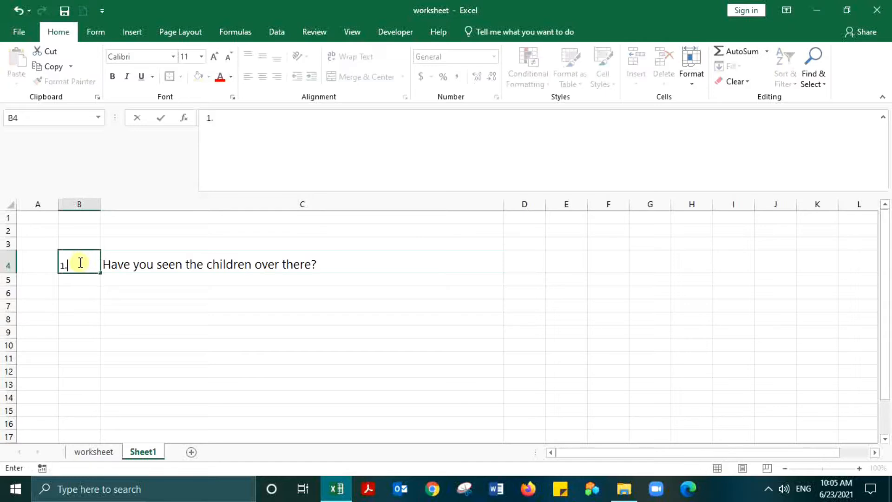
pyautogui.write('.')
pyautogui.click(173, 303)
pyautogui.click(173, 263)
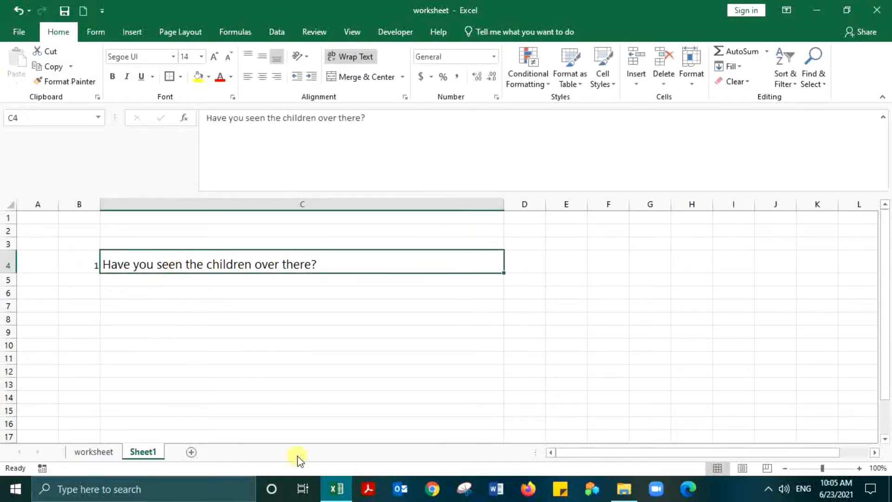
# Copy the sentence ending "mother got the first prize." from H4 of the worksheet sheet into E4 of Sheet1 and widen column E.
pyautogui.click(102, 452)
pyautogui.click(501, 292)
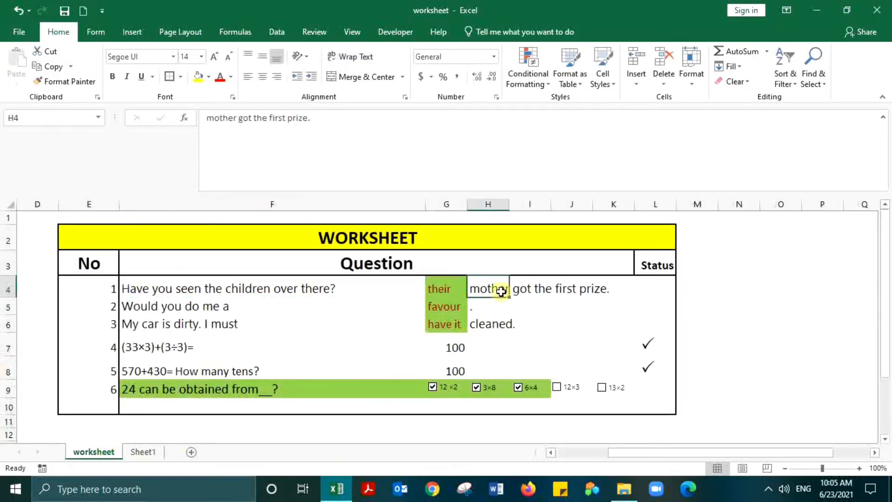
pyautogui.hotkey('ctrl', 'c')
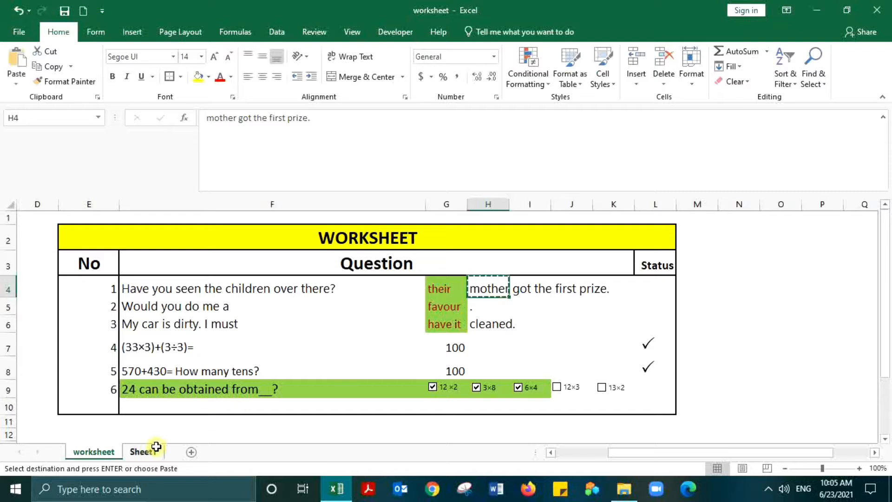
pyautogui.click(143, 452)
pyautogui.click(549, 260)
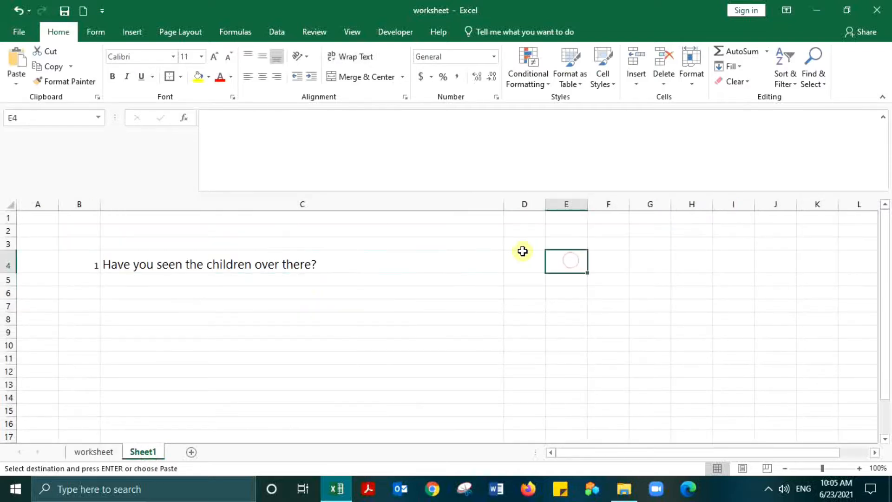
pyautogui.hotkey('ctrl', 'v')
pyautogui.moveTo(588, 208); pyautogui.dragTo(685, 210)
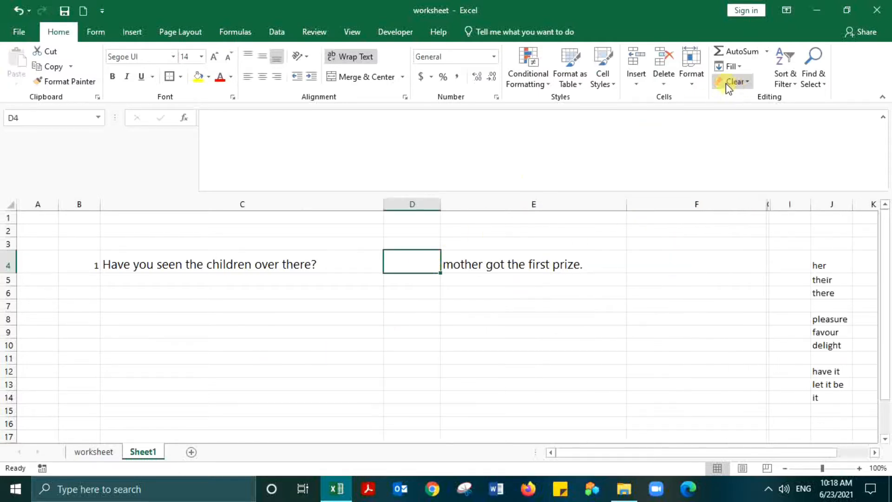
# Add a list data validation to cell D4 with source =$J$4:$J$6, and open its dropdown to check the choices.
pyautogui.click(274, 33)
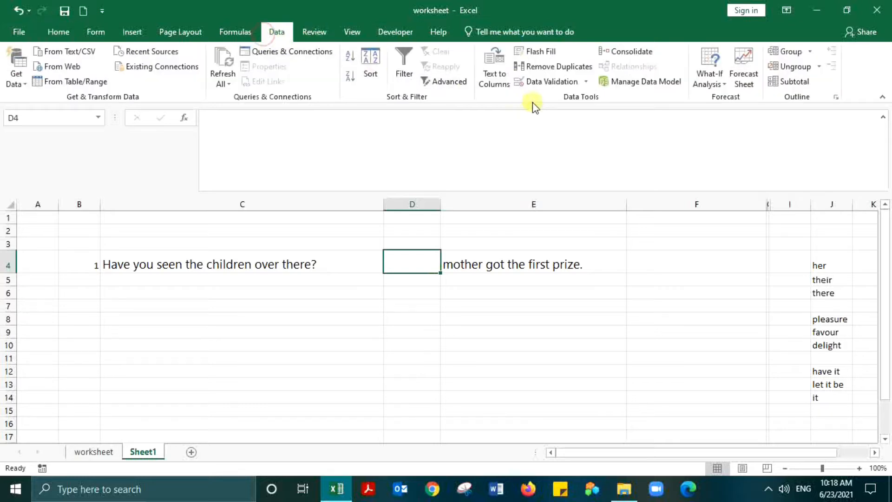
pyautogui.click(586, 82)
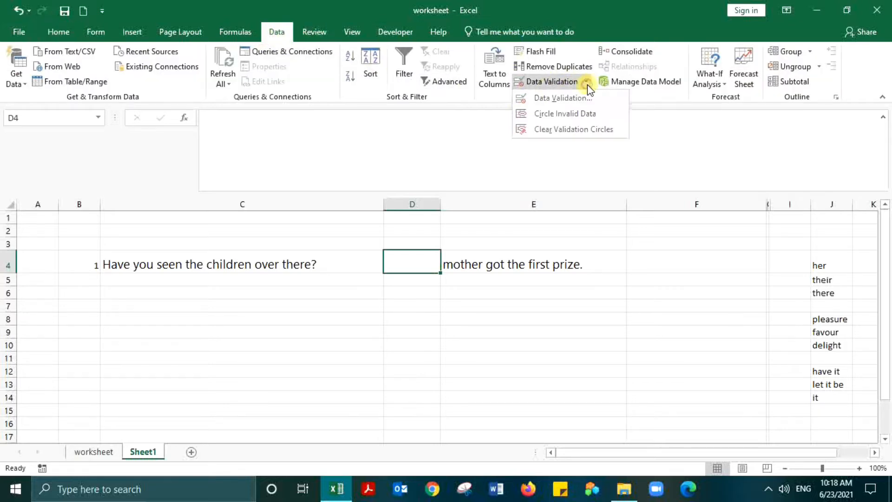
pyautogui.click(584, 98)
pyautogui.click(173, 226)
pyautogui.click(180, 202)
pyautogui.click(155, 233)
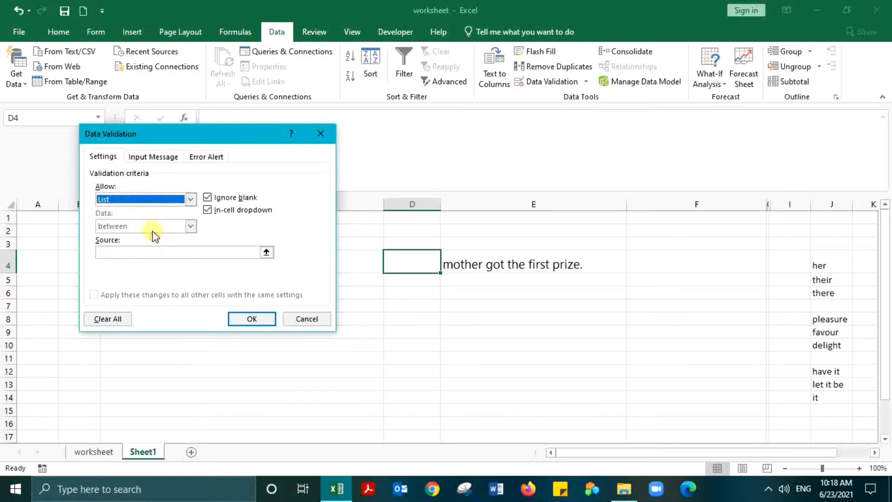
pyautogui.click(266, 252)
pyautogui.moveTo(833, 263); pyautogui.dragTo(821, 288)
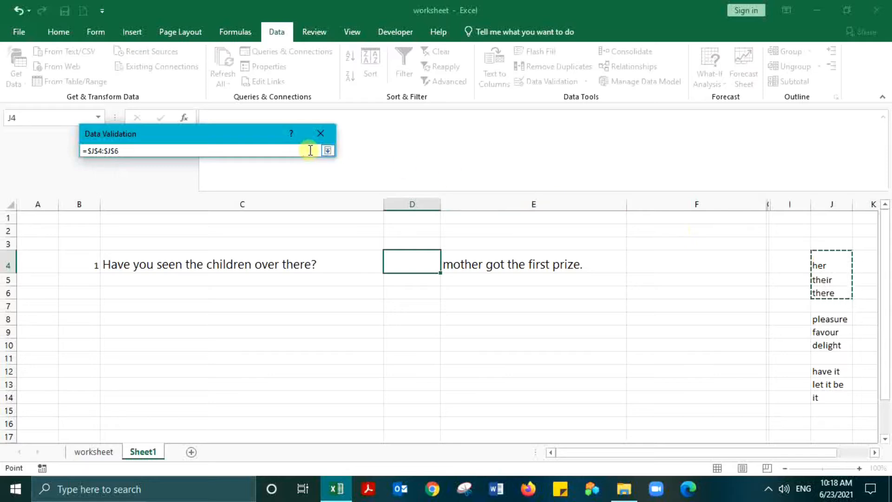
pyautogui.click(328, 150)
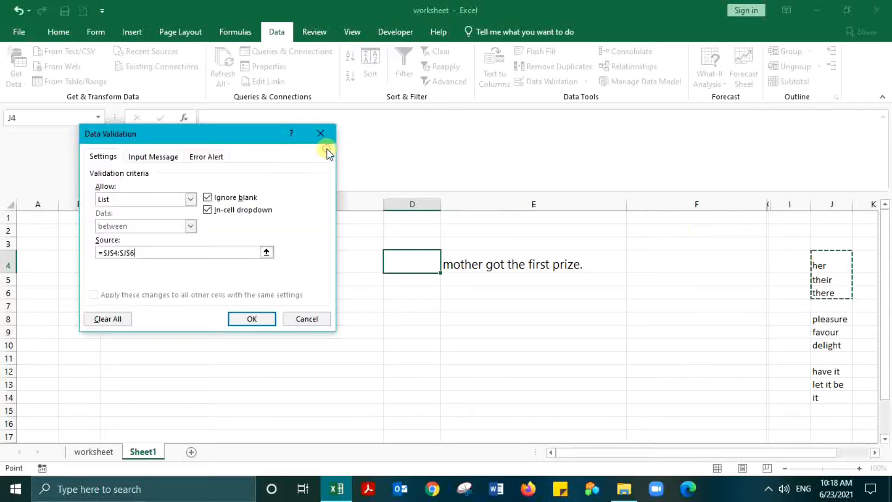
pyautogui.click(257, 319)
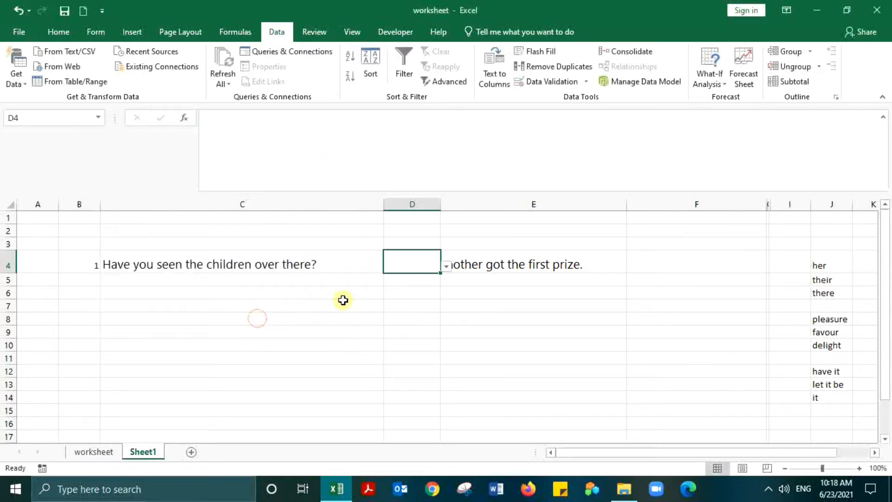
pyautogui.click(446, 266)
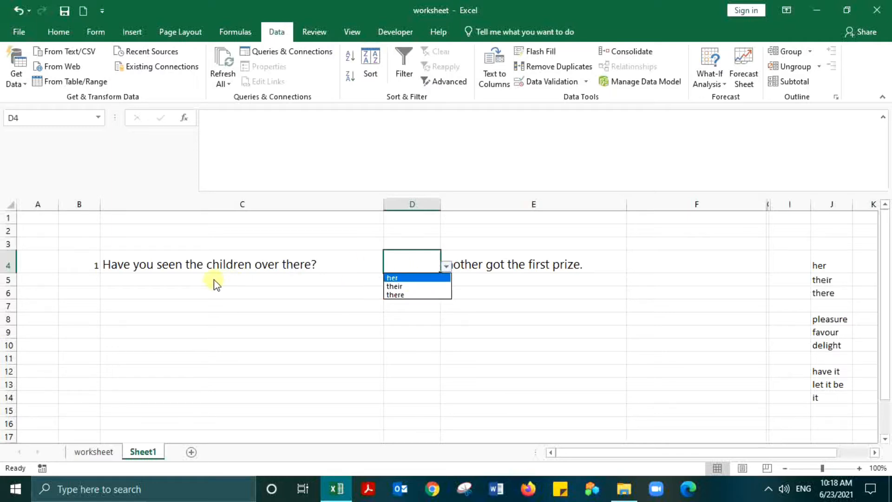
# Copy the question 2 text from F5 of the worksheet sheet into C5 of Sheet1 and number it 2 in B5.
pyautogui.click(82, 445)
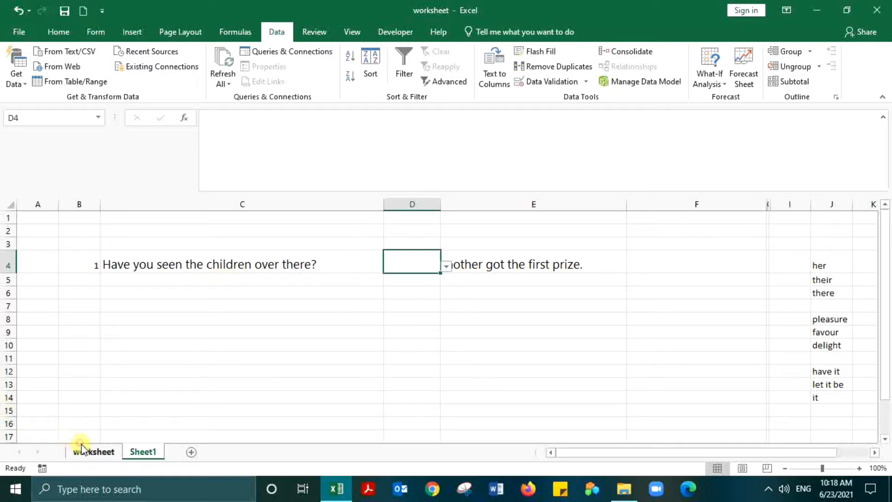
pyautogui.click(82, 445)
pyautogui.click(179, 306)
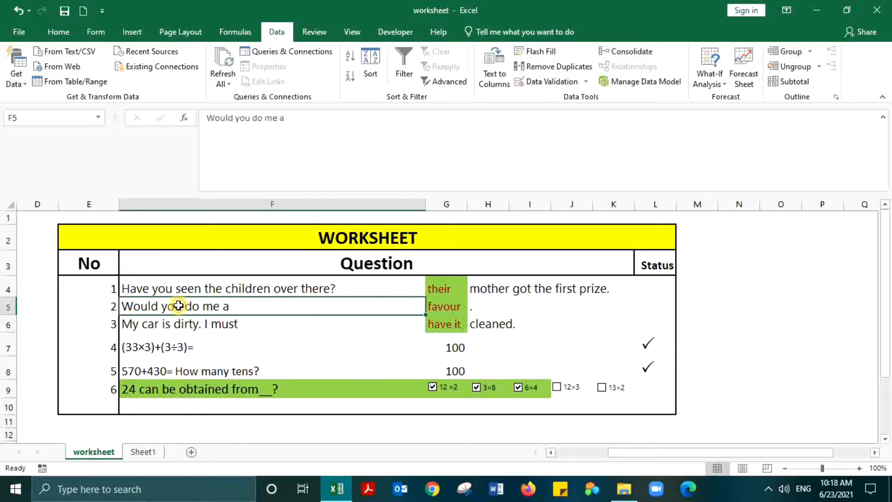
pyautogui.hotkey('ctrl', 'c')
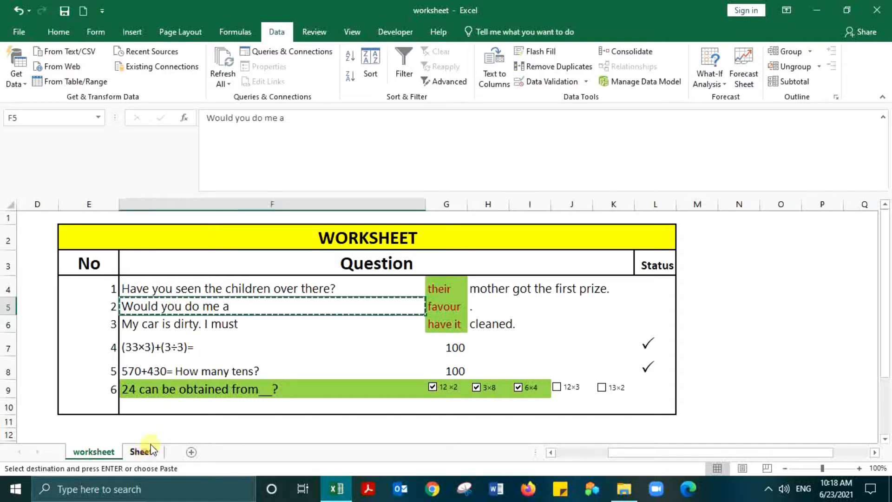
pyautogui.click(143, 451)
pyautogui.click(113, 284)
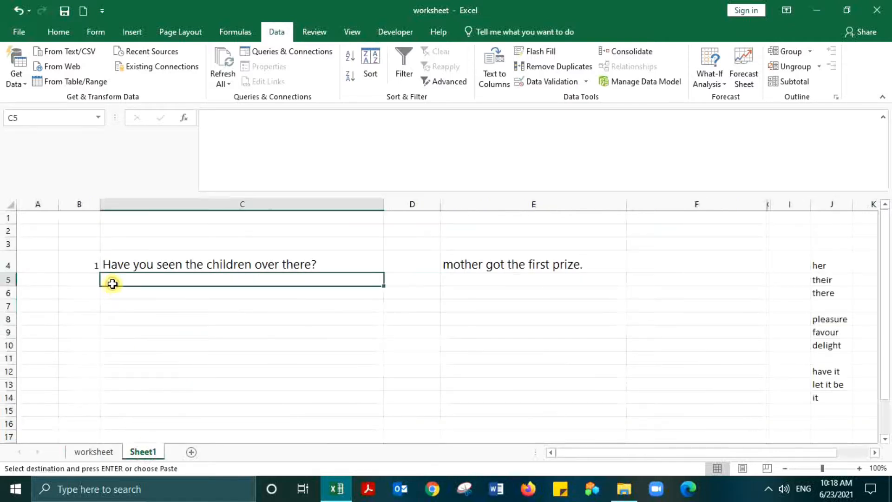
pyautogui.hotkey('ctrl', 'v')
pyautogui.click(96, 282)
pyautogui.write('2')
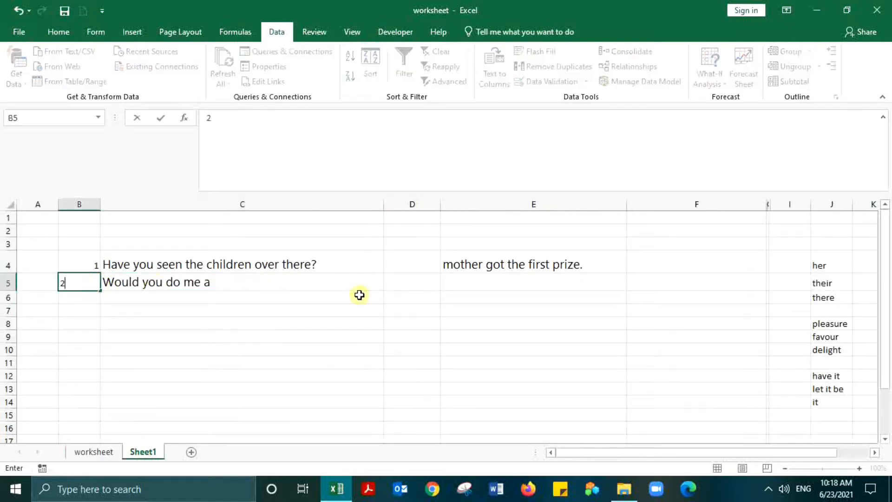
pyautogui.click(479, 283)
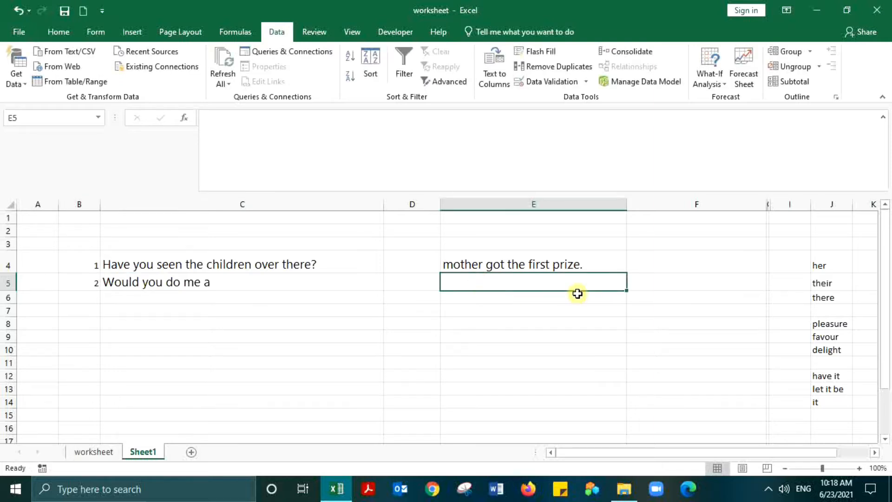
# Add a list data validation to cell D5 with source =$J$8:$J$10, and open its dropdown to check the choices.
pyautogui.click(413, 282)
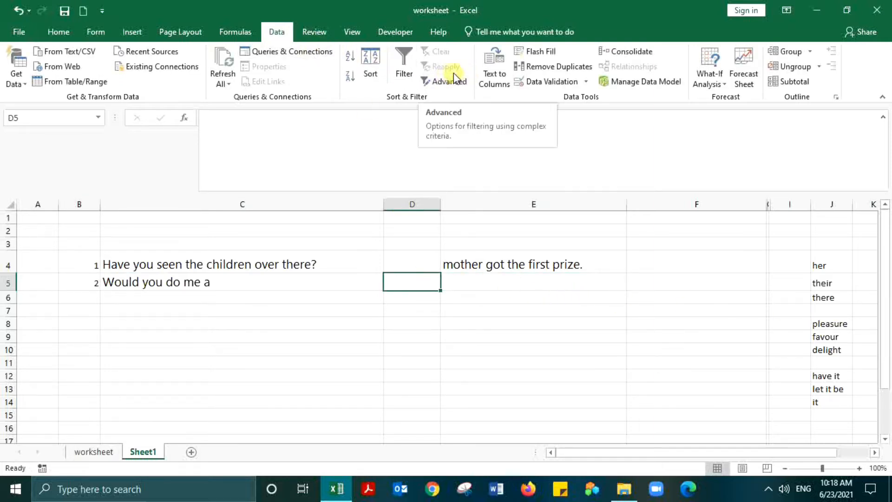
pyautogui.click(547, 84)
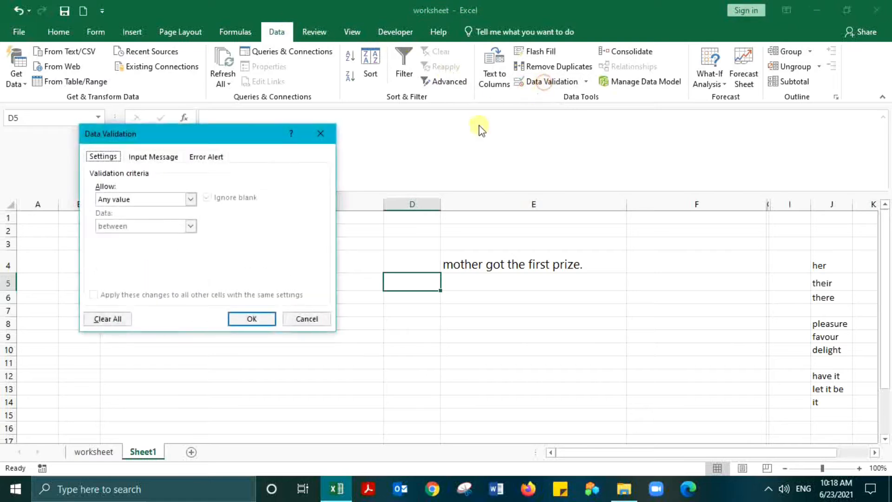
pyautogui.click(160, 198)
pyautogui.click(145, 237)
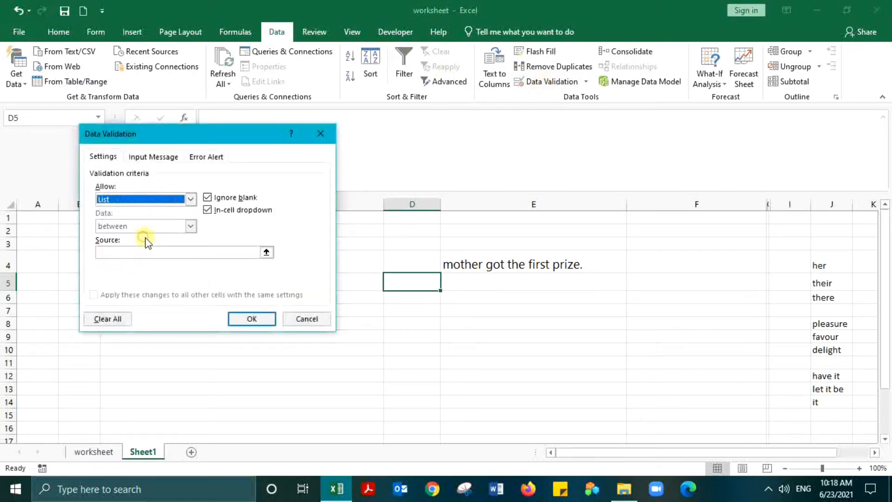
pyautogui.click(267, 254)
pyautogui.moveTo(832, 320); pyautogui.dragTo(832, 344)
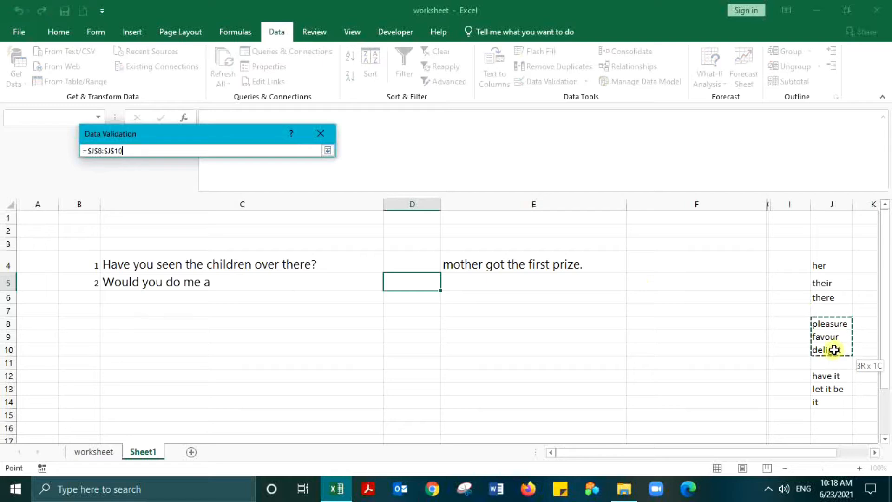
pyautogui.click(328, 150)
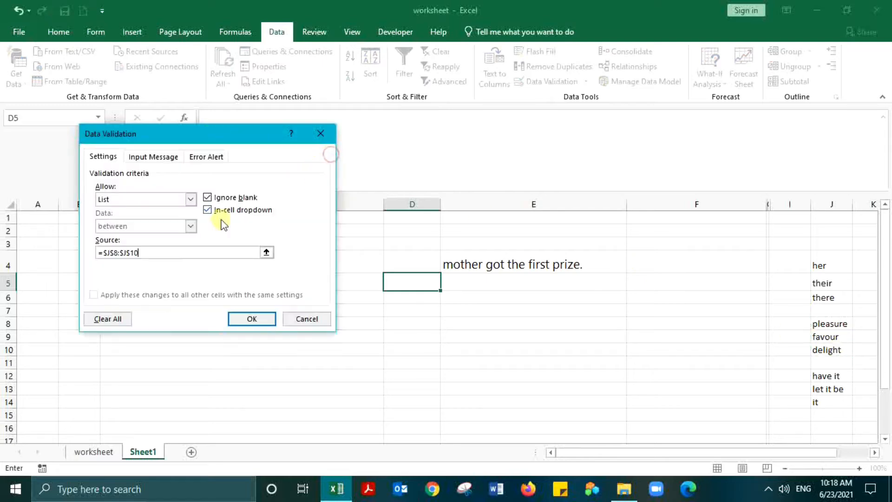
pyautogui.click(251, 320)
pyautogui.click(421, 324)
pyautogui.click(425, 285)
pyautogui.click(445, 285)
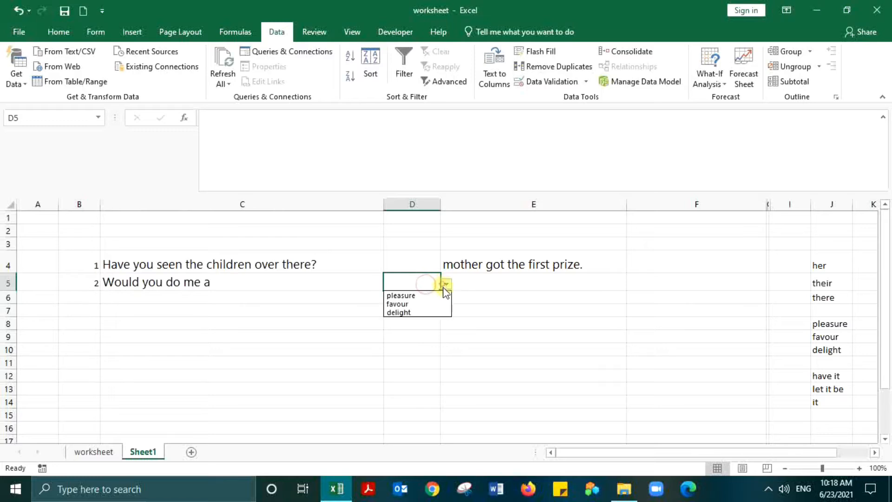
pyautogui.press('Escape')
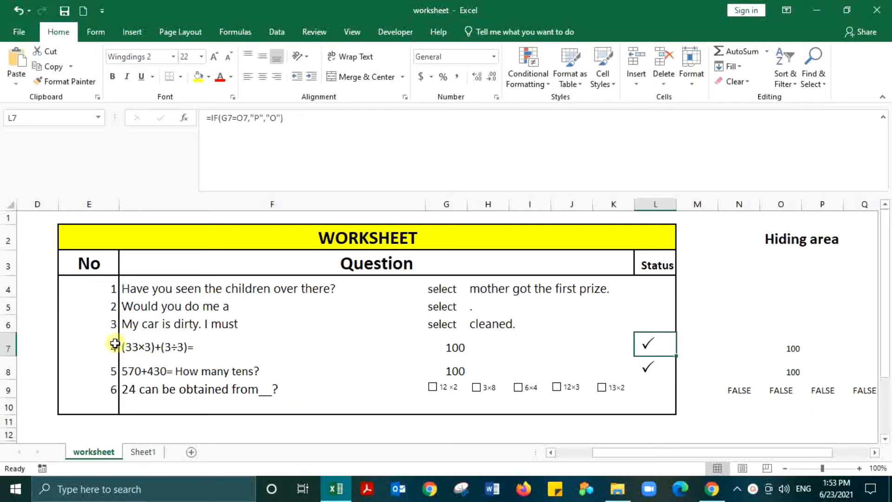
# Copy the question (33×3)+(3÷3)= from F7 of the worksheet sheet into C6 of Sheet1 and number it 3 in B6.
pyautogui.click(138, 343)
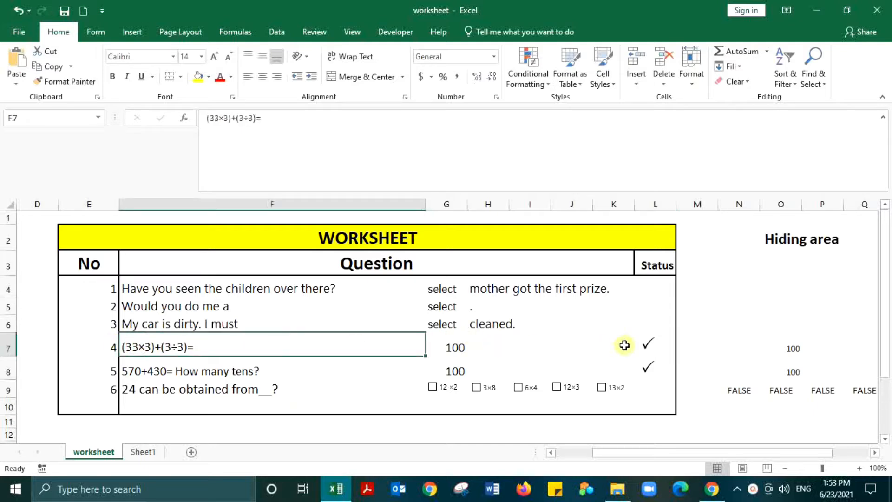
pyautogui.click(647, 344)
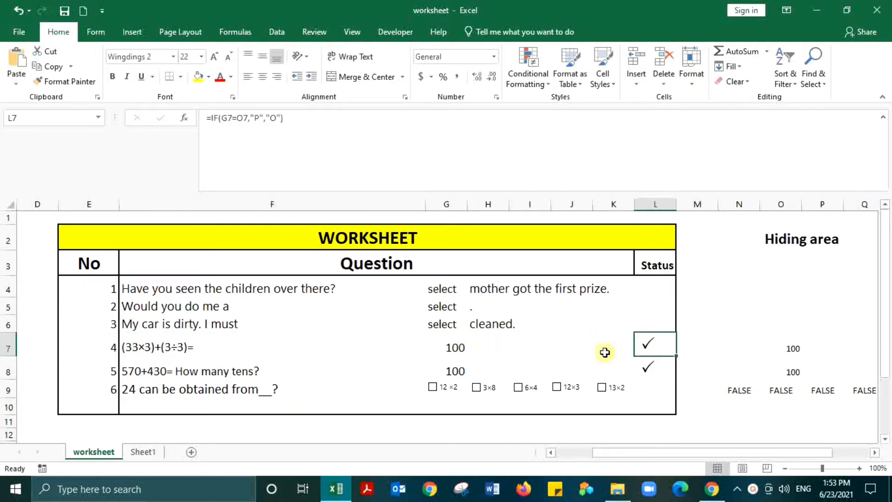
pyautogui.click(188, 348)
pyautogui.hotkey('ctrl', 'c')
pyautogui.click(143, 452)
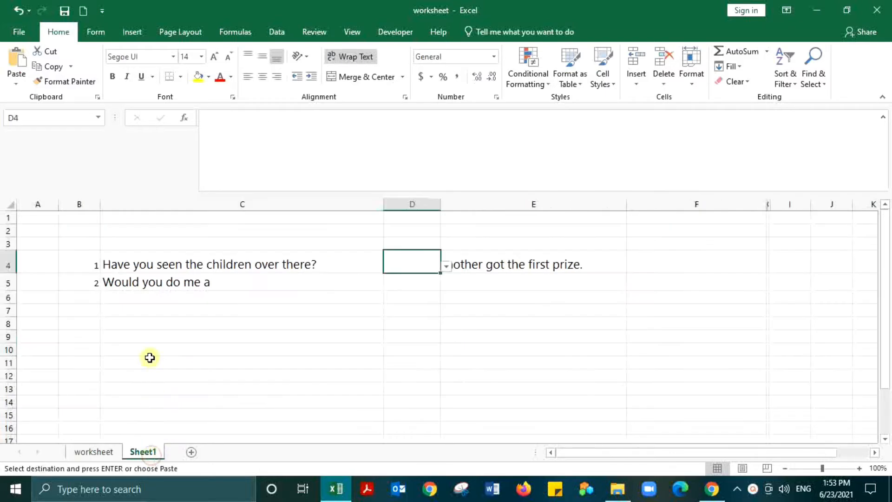
pyautogui.click(114, 299)
pyautogui.hotkey('ctrl', 'v')
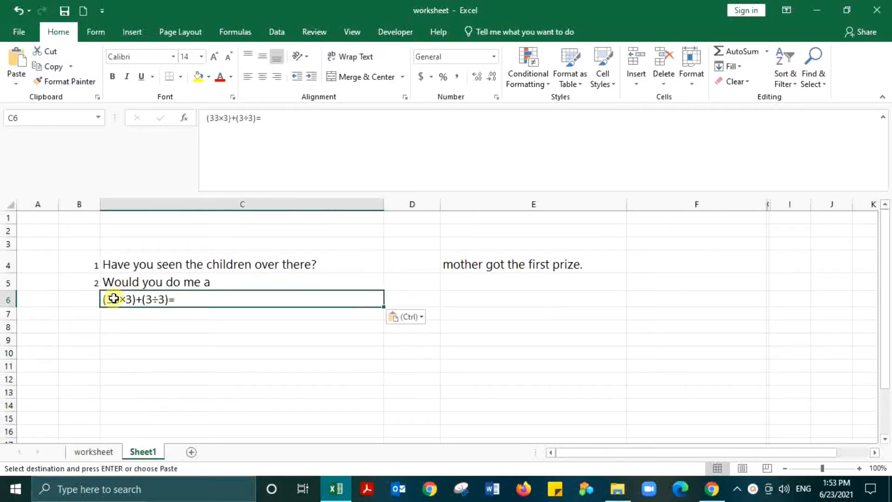
pyautogui.click(97, 299)
pyautogui.write('3')
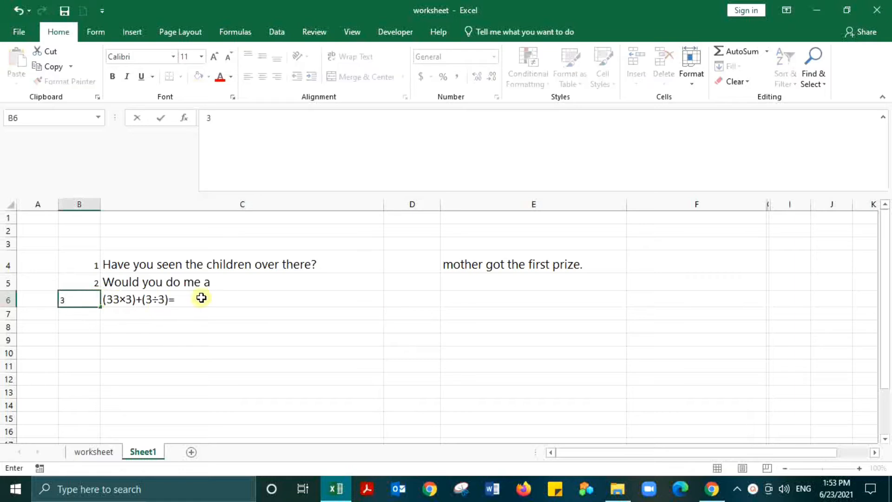
pyautogui.click(235, 299)
pyautogui.click(422, 303)
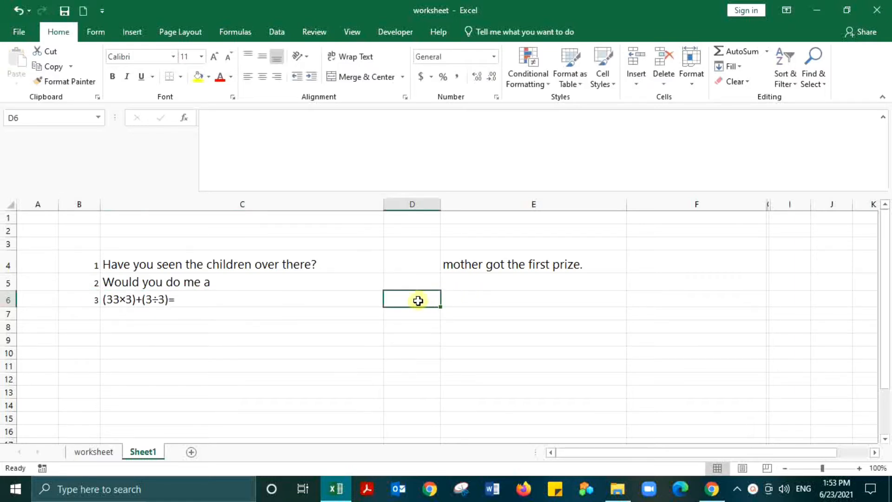
pyautogui.write('answe')
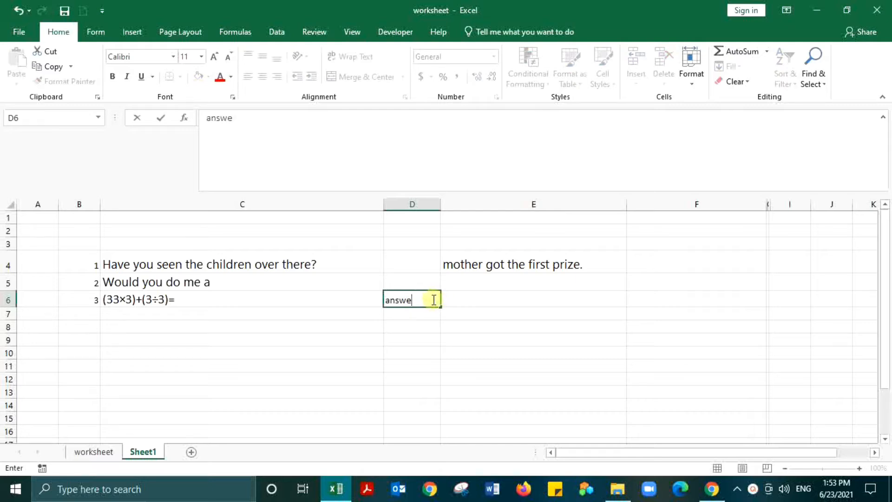
pyautogui.click(460, 298)
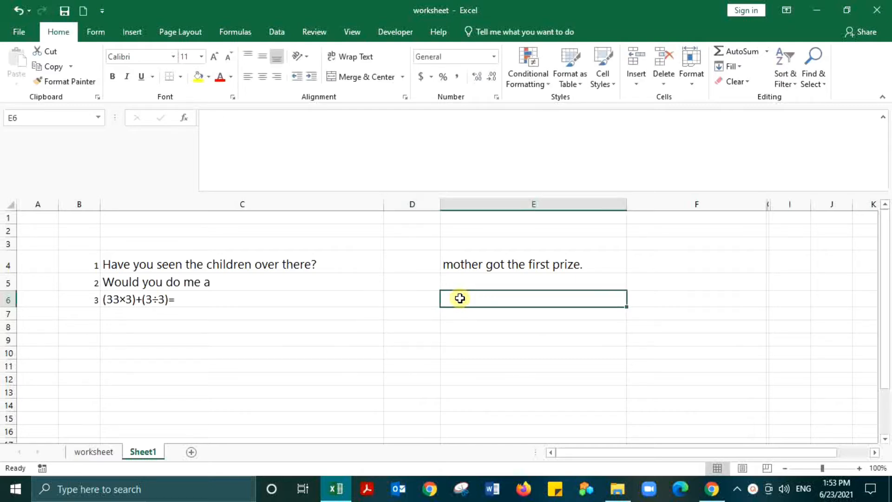
# Enter 100 in cell I6 as the answer key for question 3.
pyautogui.click(787, 296)
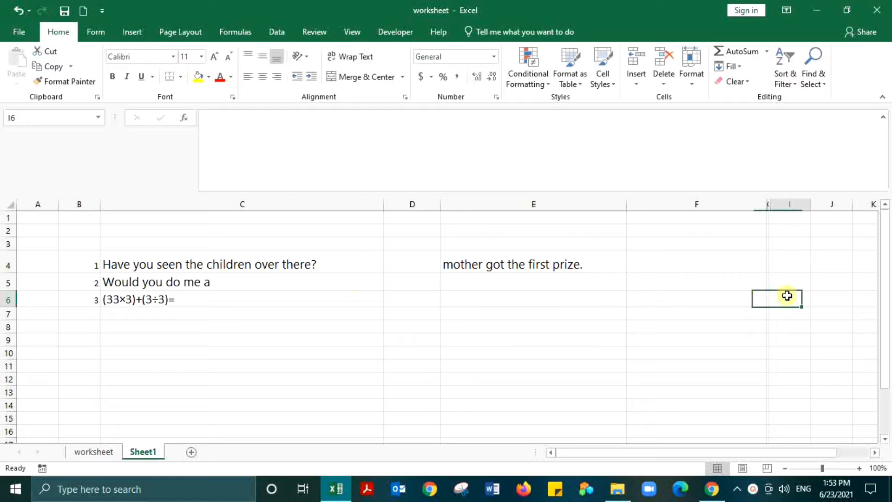
pyautogui.write('100')
pyautogui.click(789, 322)
pyautogui.click(785, 282)
pyautogui.click(784, 296)
# Label the answer key by entering "correct answer" in cell I5, correcting the spelling.
pyautogui.click(785, 281)
pyautogui.write('correct anser')
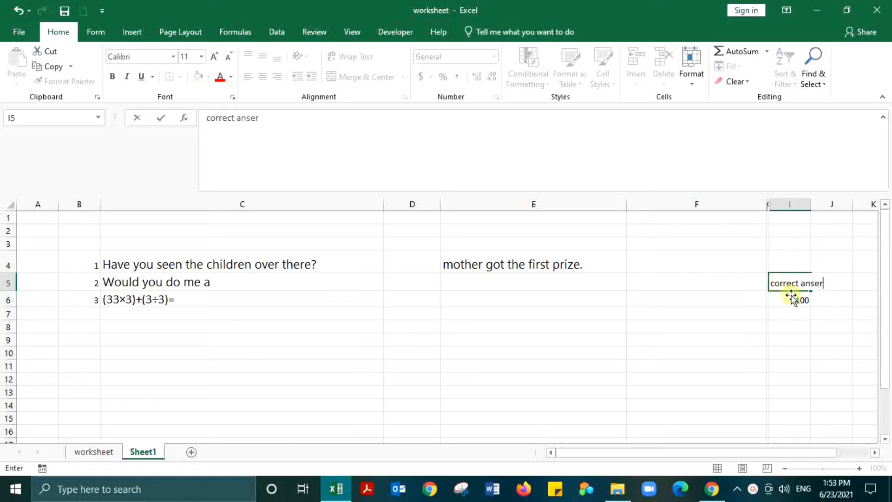
pyautogui.click(791, 296)
pyautogui.click(805, 283)
pyautogui.click(249, 119)
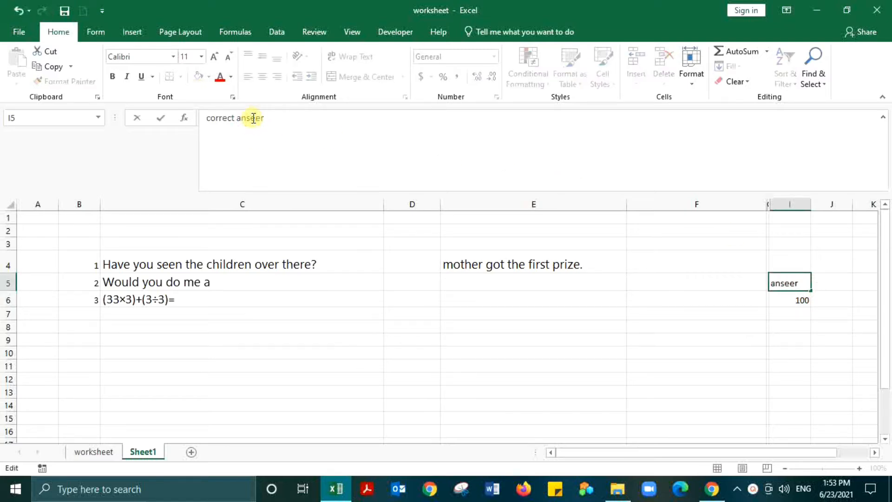
pyautogui.write('w')
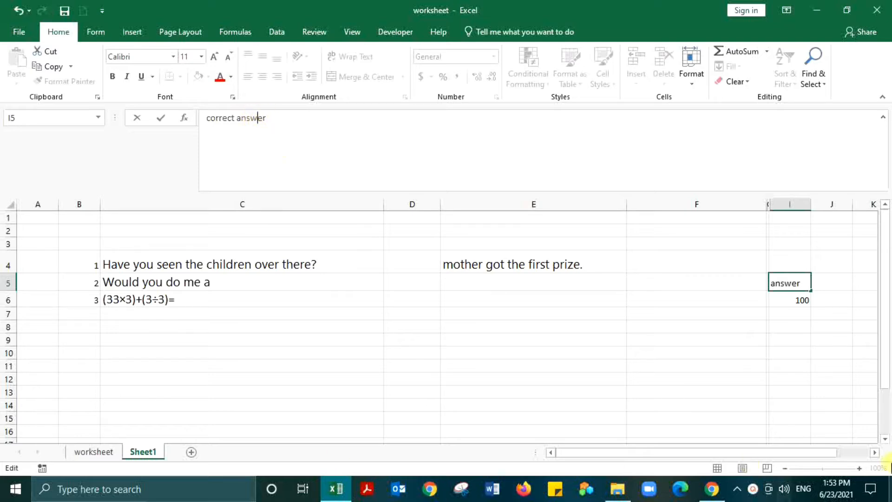
pyautogui.click(799, 343)
pyautogui.click(802, 299)
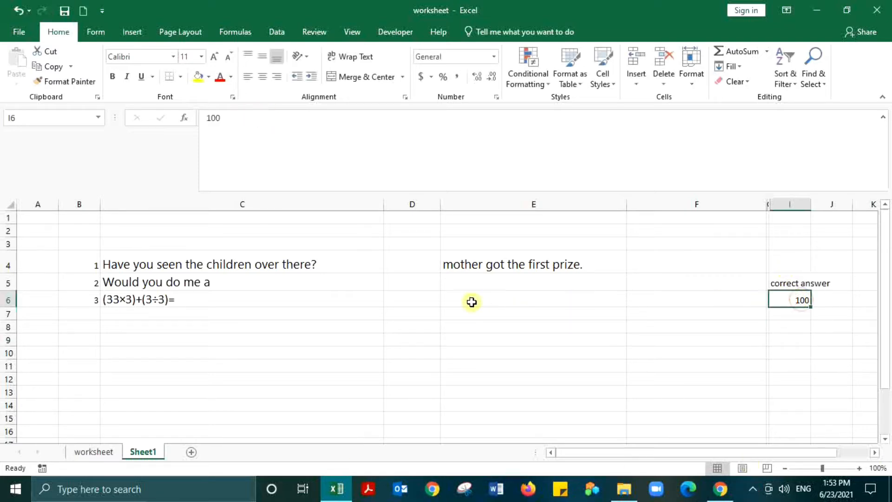
# Enter the formula =if(D6=I6,"P","O") in cell E6 to compare the given answer with the correct one.
pyautogui.click(472, 301)
pyautogui.write('=')
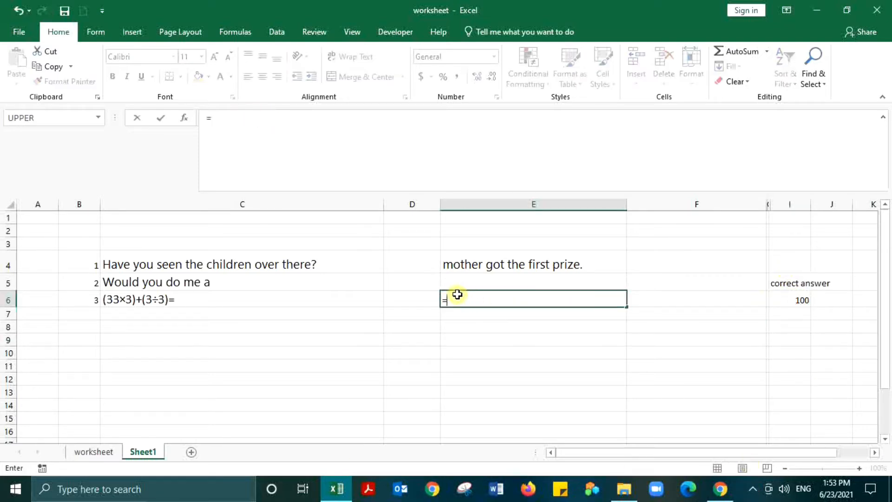
pyautogui.write('if')
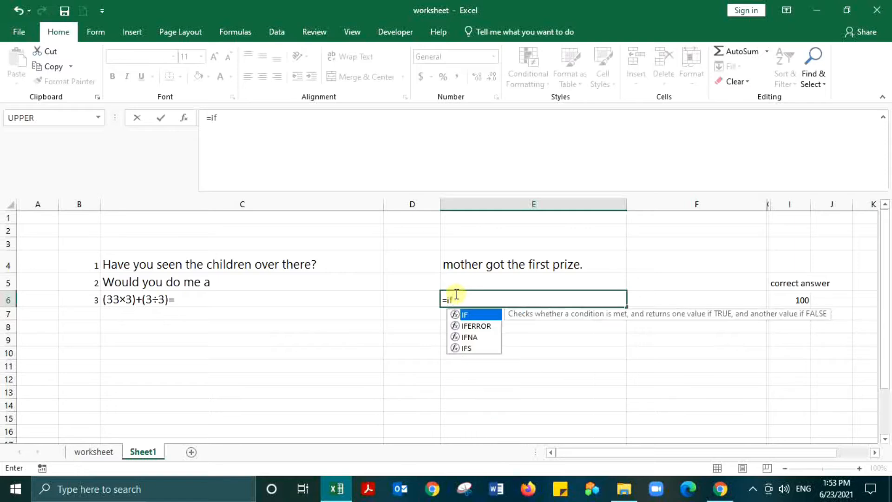
pyautogui.write('(')
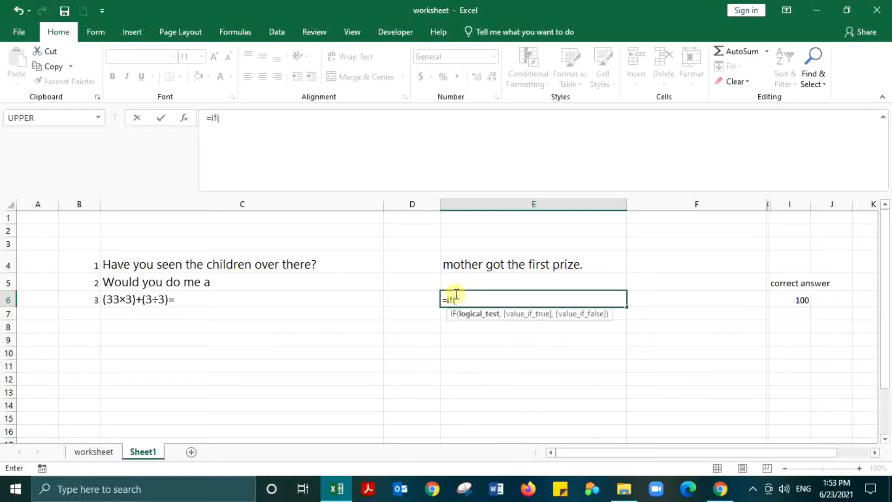
pyautogui.click(422, 301)
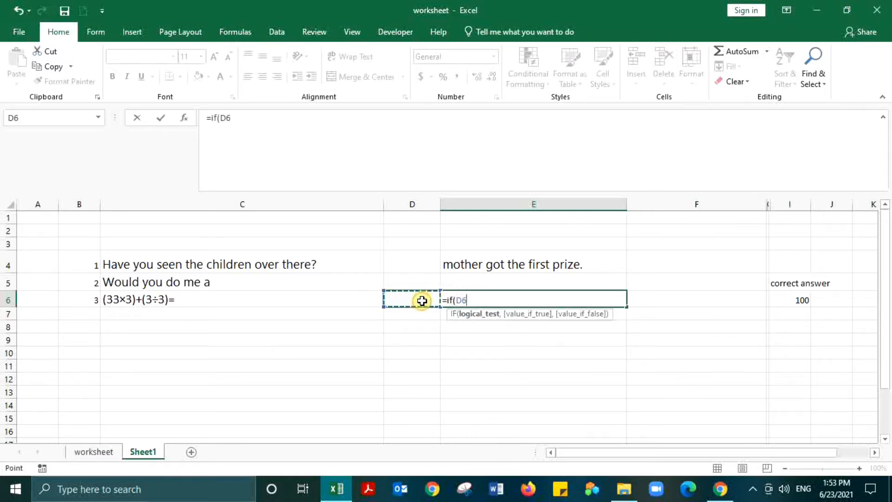
pyautogui.write('=')
pyautogui.click(804, 305)
pyautogui.write(',')
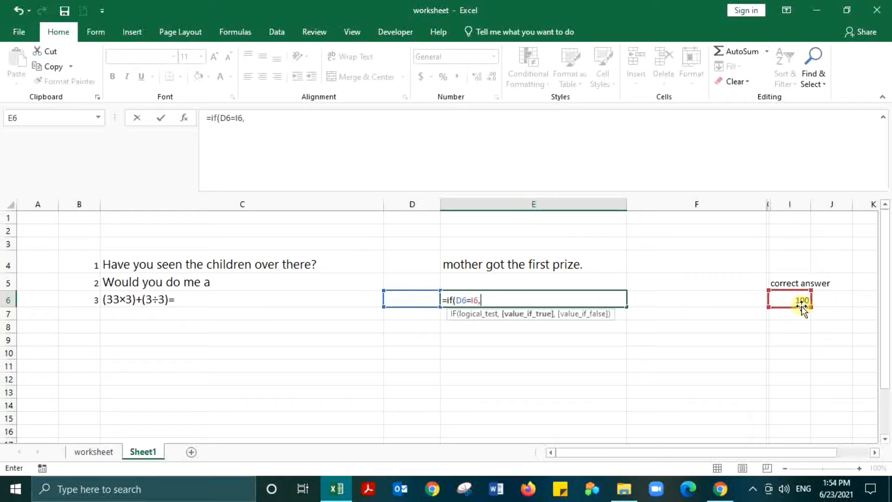
pyautogui.write('"P","O')
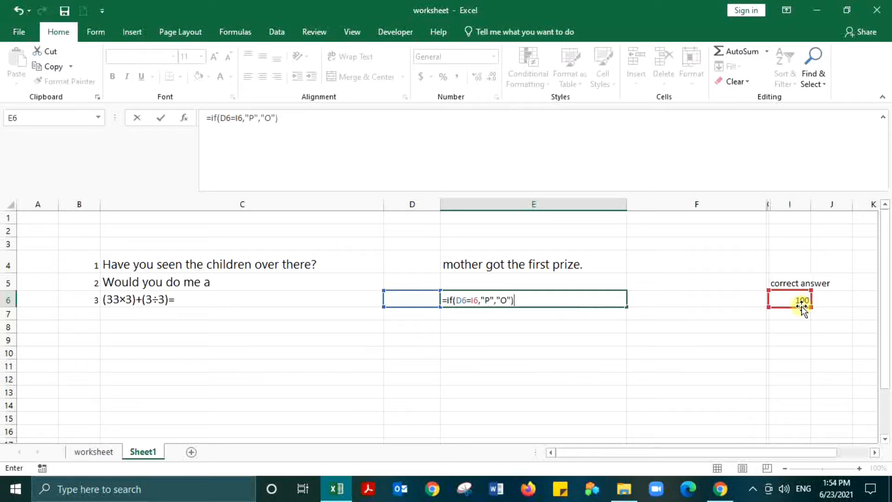
pyautogui.press('Return')
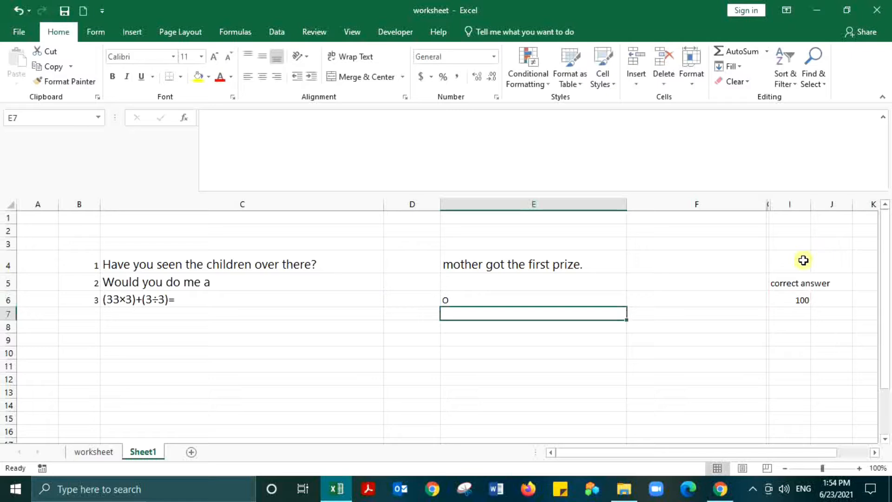
# Enter 100 as the answer in cell D6 to test the formula in E6.
pyautogui.click(432, 299)
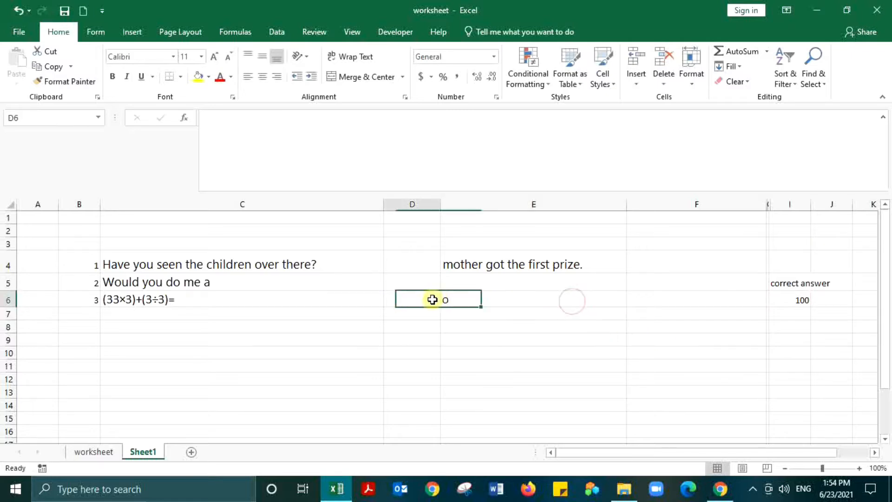
pyautogui.write('100')
pyautogui.click(494, 314)
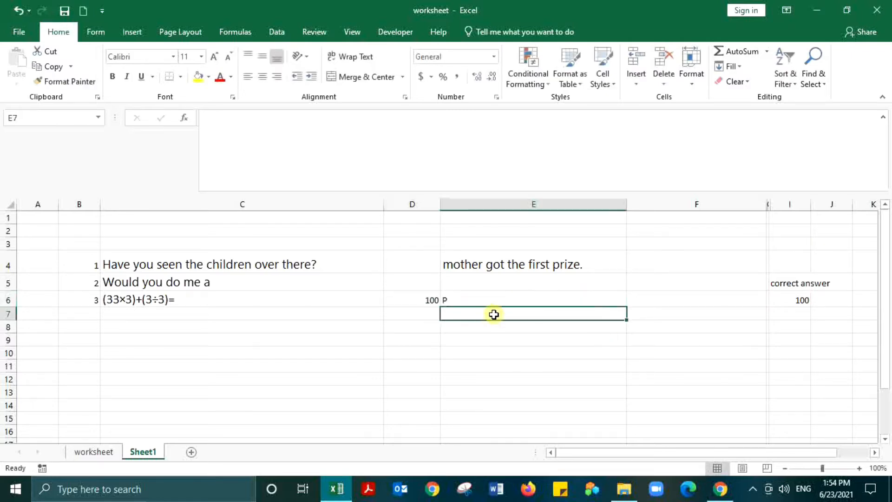
# Enter the wrong answer 23 in cell D6 to test the marking formula in E6.
pyautogui.click(475, 300)
pyautogui.click(423, 299)
pyautogui.write('23')
pyautogui.click(465, 327)
pyautogui.click(463, 300)
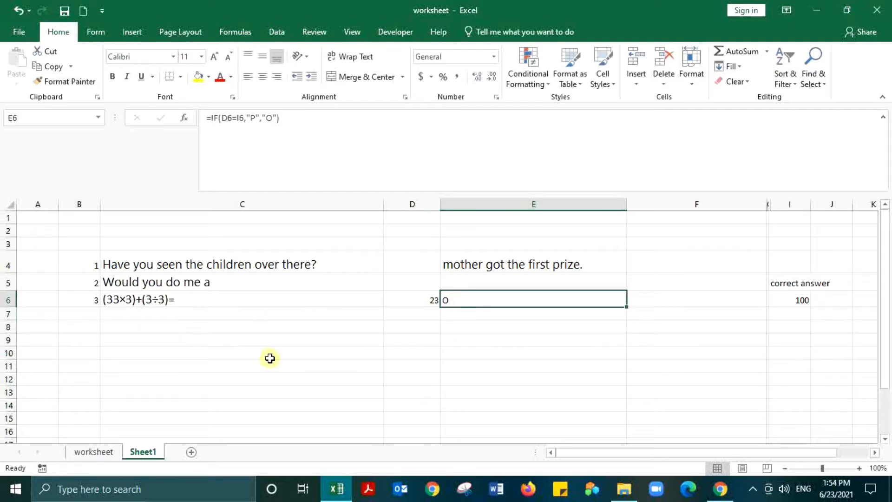
# Copy the question "570+430= How many tens?" from the worksheet sheet into cell C7 of Sheet1.
pyautogui.click(80, 453)
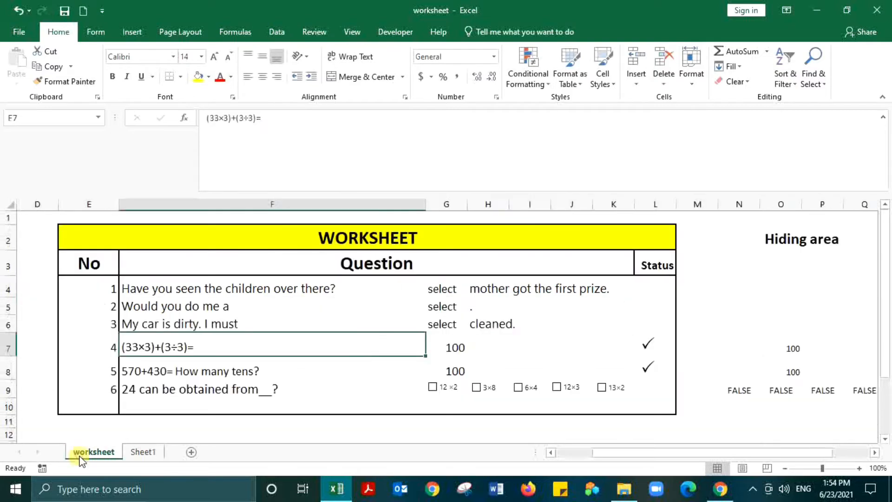
pyautogui.click(157, 371)
pyautogui.hotkey('ctrl', 'c')
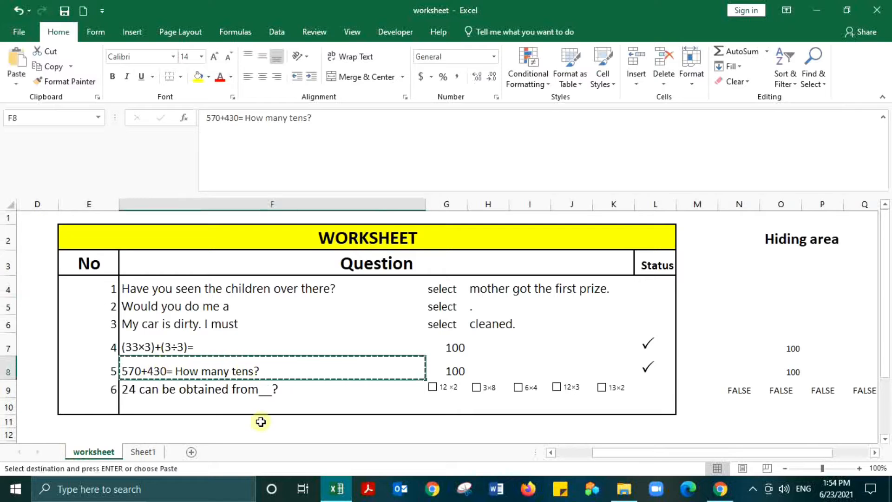
pyautogui.click(142, 452)
pyautogui.click(130, 319)
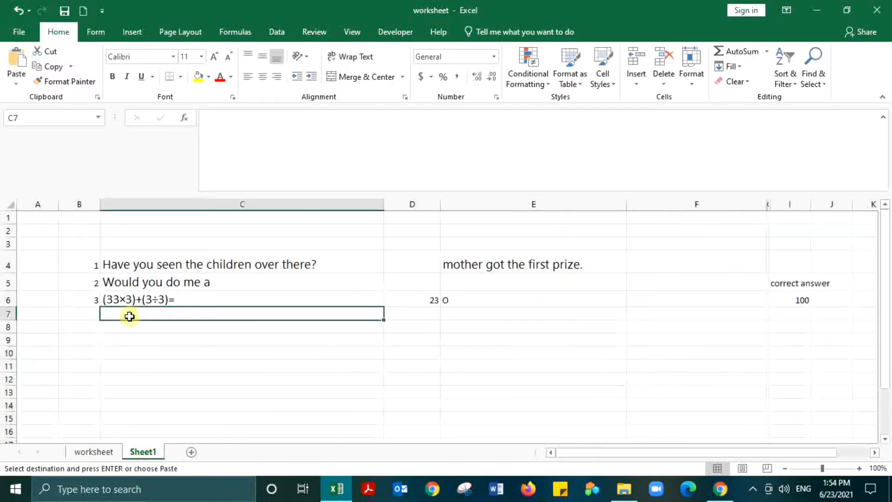
pyautogui.hotkey('ctrl', 'v')
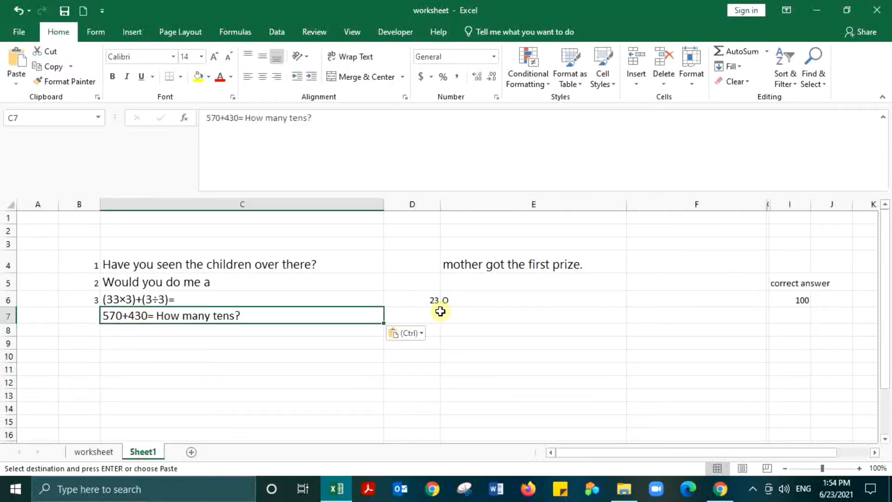
# Review the tens question's answer, status and key cells on the worksheet sheet, and enter 100 as its answer key in cell I7 of Sheet1.
pyautogui.click(104, 451)
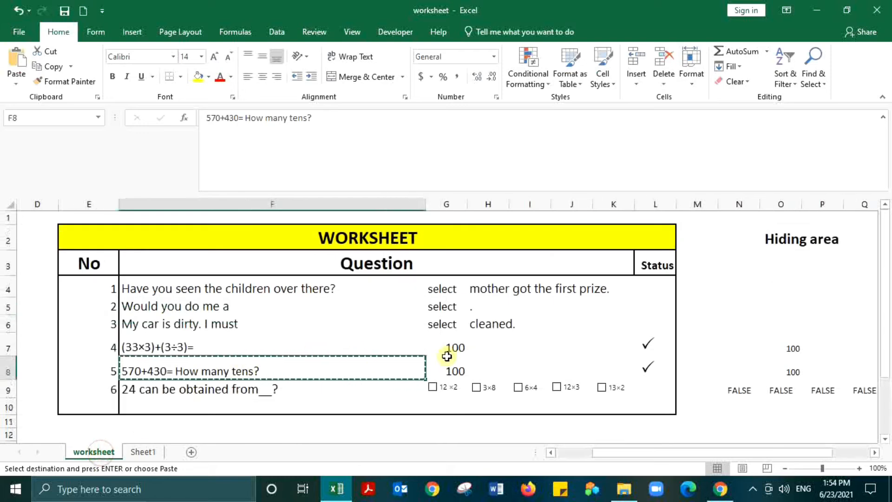
pyautogui.click(454, 370)
pyautogui.click(647, 370)
pyautogui.click(783, 371)
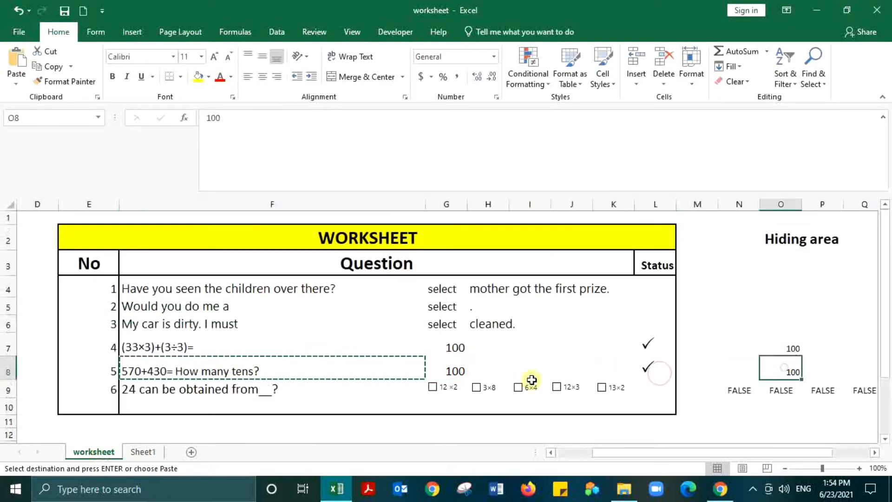
pyautogui.click(142, 451)
pyautogui.click(424, 313)
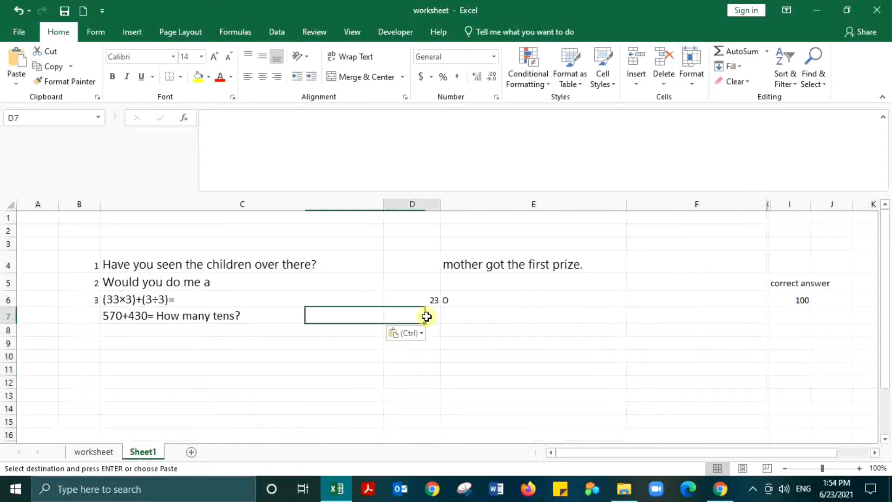
pyautogui.click(488, 319)
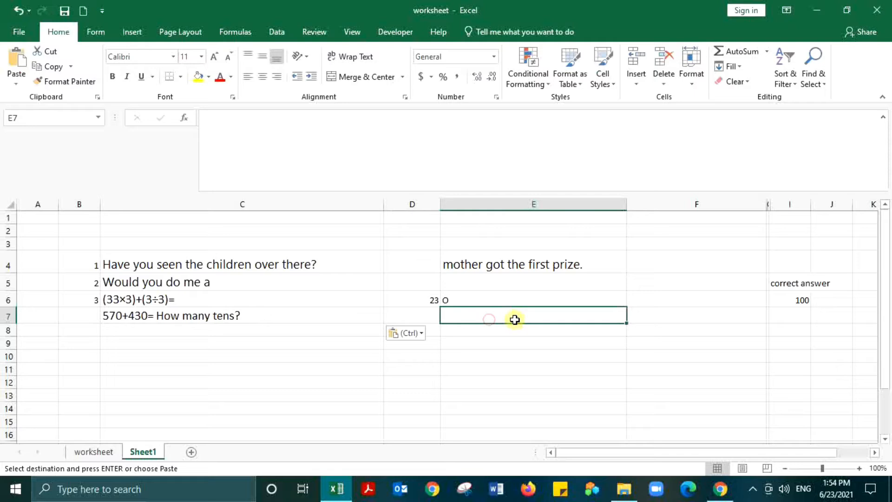
pyautogui.click(784, 318)
pyautogui.write('100')
pyautogui.click(778, 349)
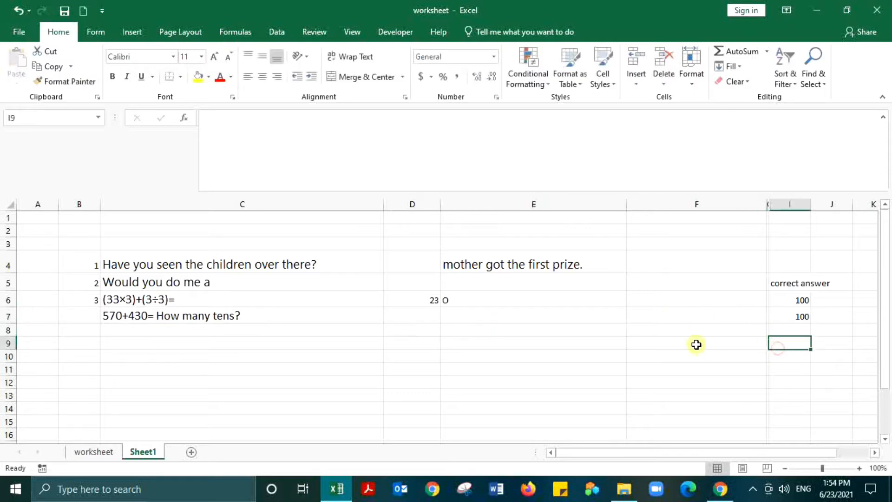
# Enter the formula =if(D7=I7,"P","O") in cell E7 to mark the answer to the tens question.
pyautogui.click(412, 316)
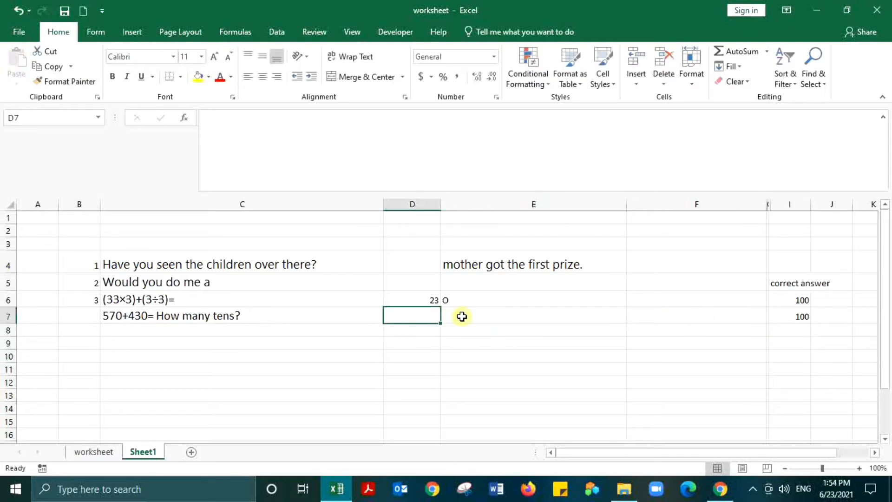
pyautogui.click(459, 316)
pyautogui.write('=')
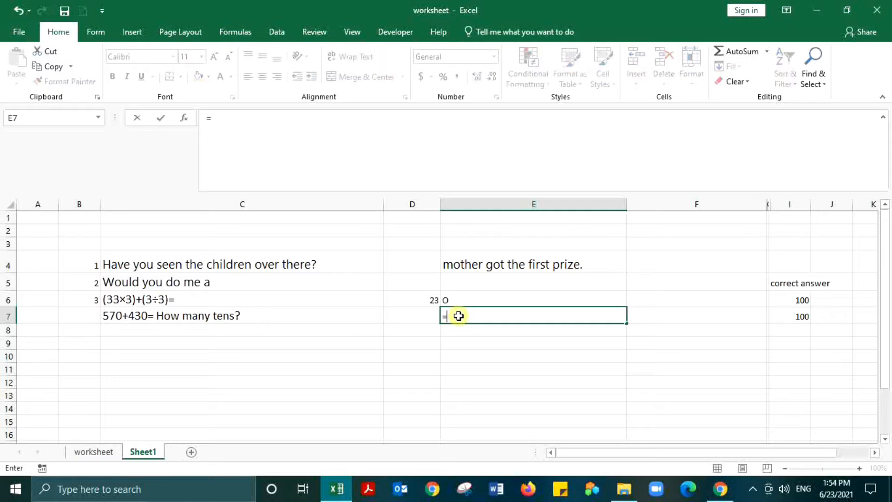
pyautogui.write('if')
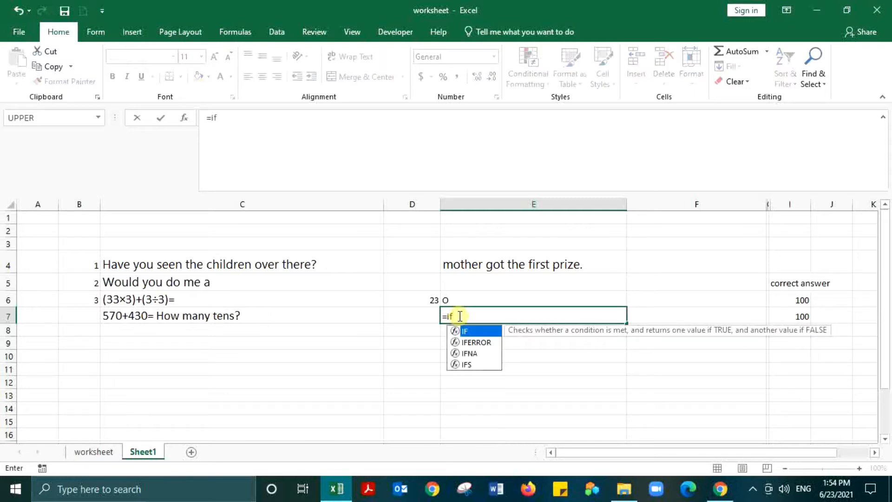
pyautogui.write('(')
pyautogui.click(422, 316)
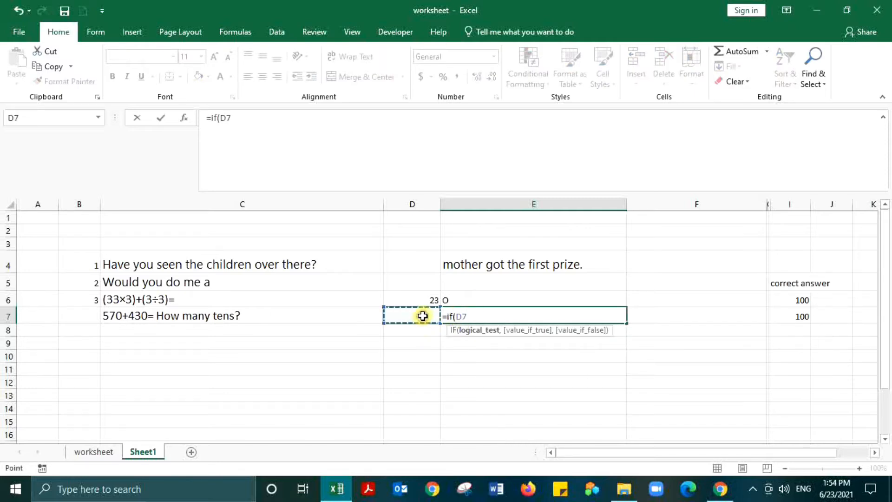
pyautogui.write('=')
pyautogui.click(809, 317)
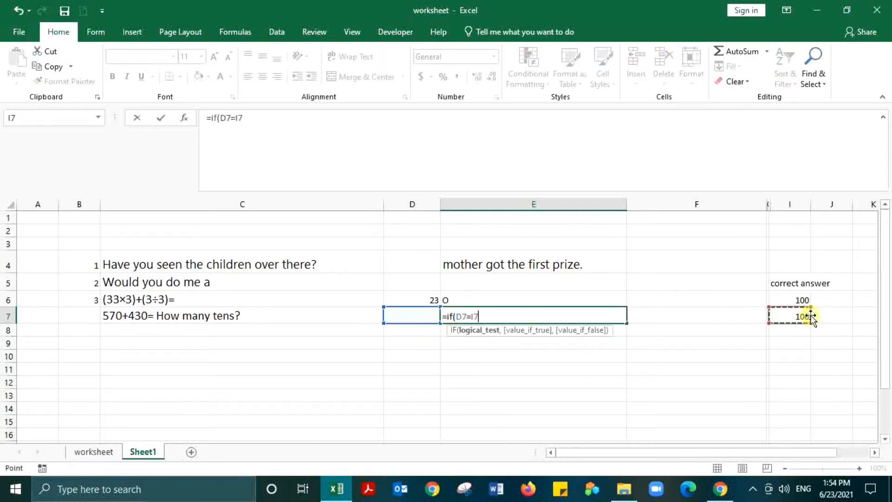
pyautogui.write(',')
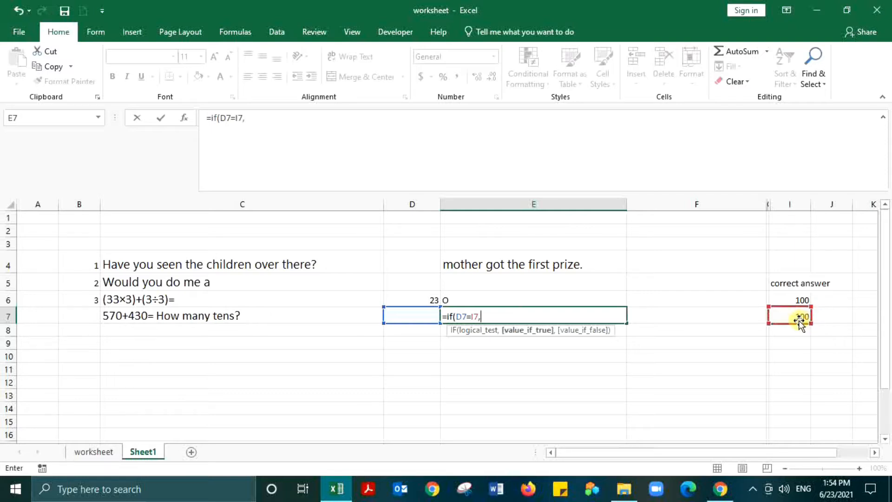
pyautogui.write('"P","O")')
pyautogui.press('Return')
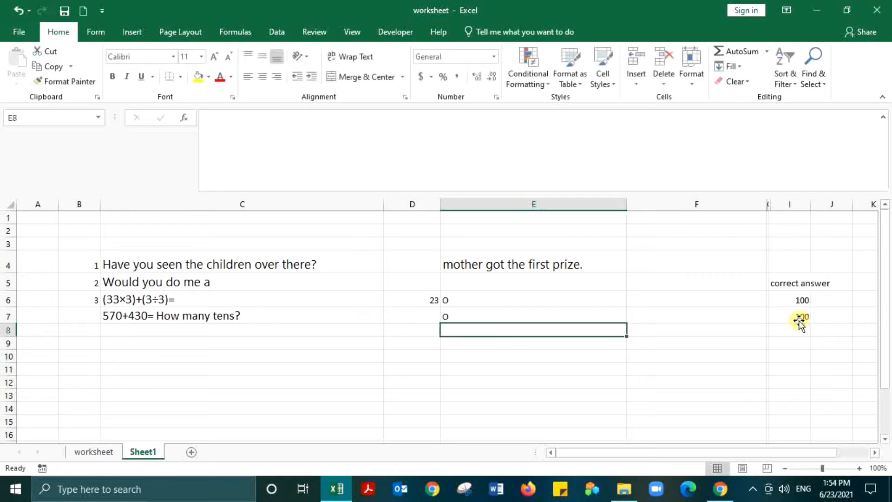
# Test the formula in E7 by entering the answer 100 in cell D7 and replacing it with 45.
pyautogui.click(437, 316)
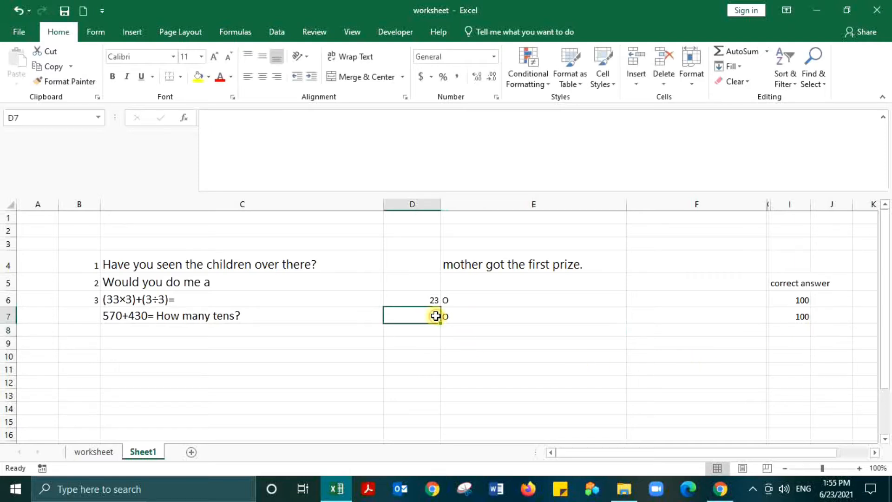
pyautogui.write('100')
pyautogui.click(476, 331)
pyautogui.click(419, 314)
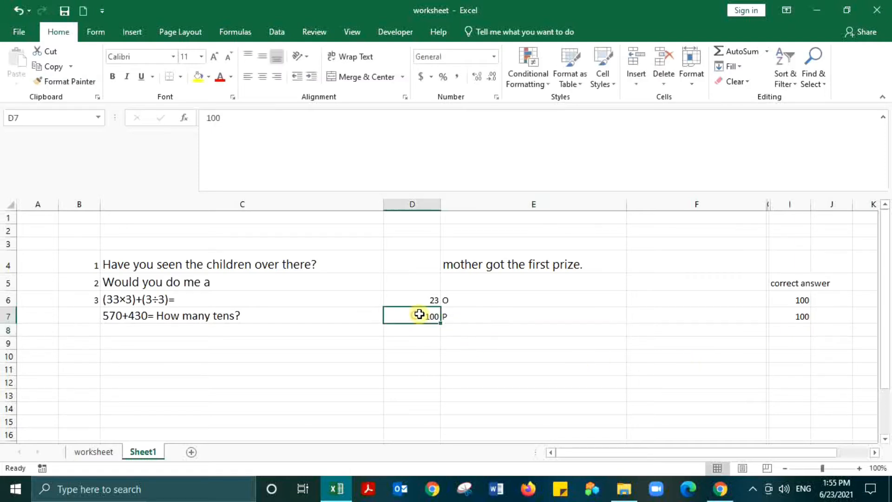
pyautogui.write('45')
pyautogui.click(471, 346)
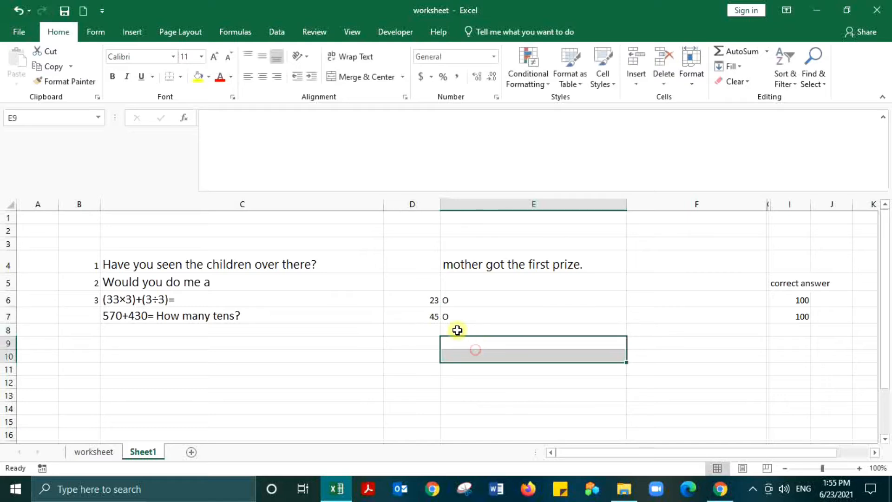
# Clear the test answers from cells D7 and D6.
pyautogui.click(435, 312)
pyautogui.press('Delete')
pyautogui.click(435, 299)
pyautogui.press('Delete')
pyautogui.click(496, 329)
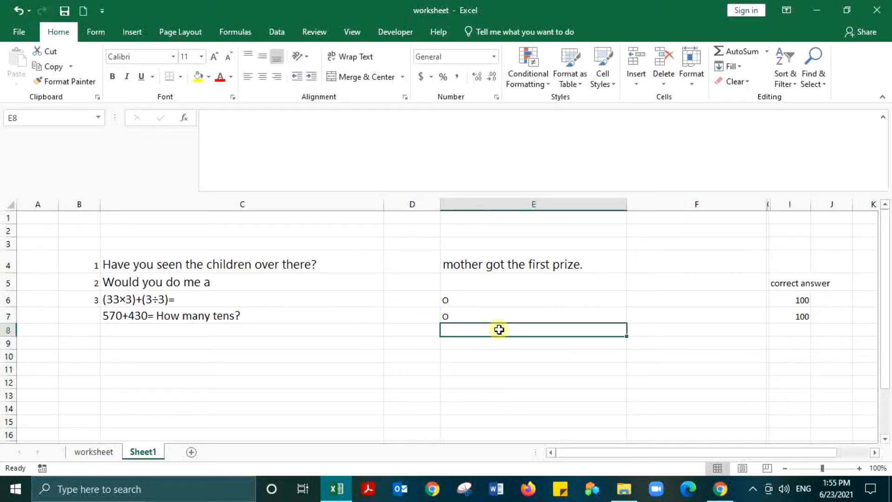
# Set the font of the formula cells E6:E7 to Wingdings 2 so P and O display as symbols.
pyautogui.moveTo(468, 299); pyautogui.dragTo(470, 317)
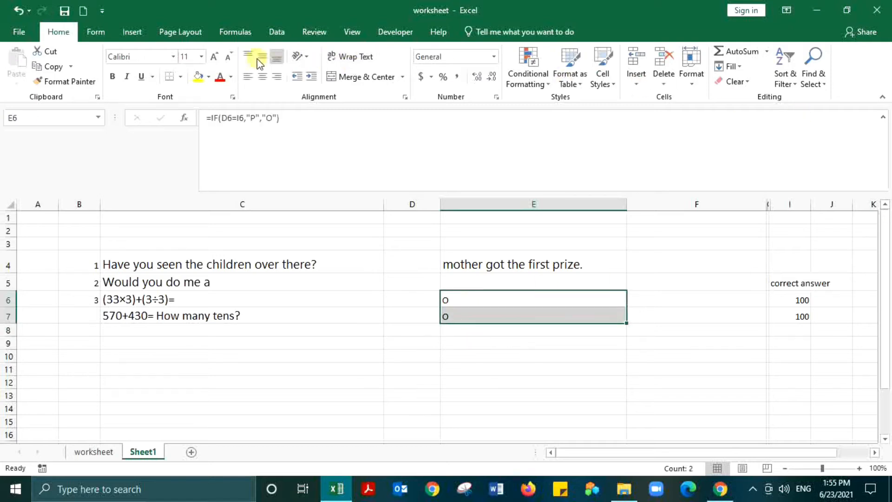
pyautogui.click(174, 56)
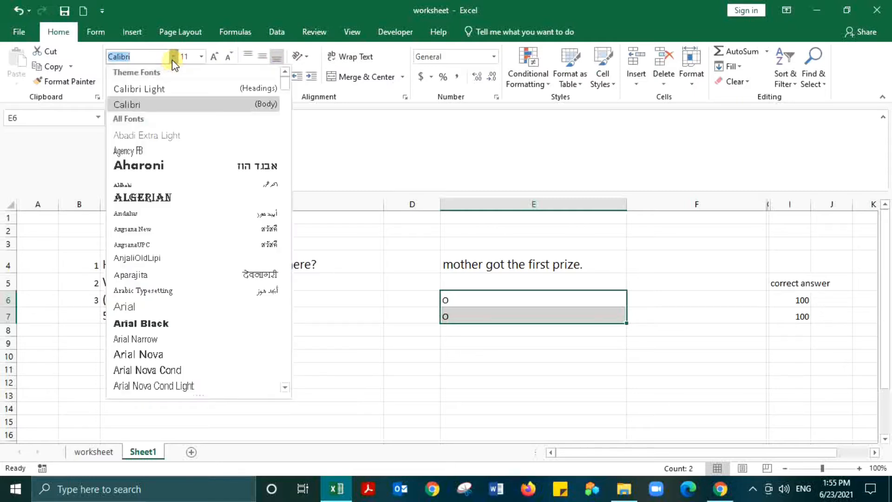
pyautogui.write('Windind')
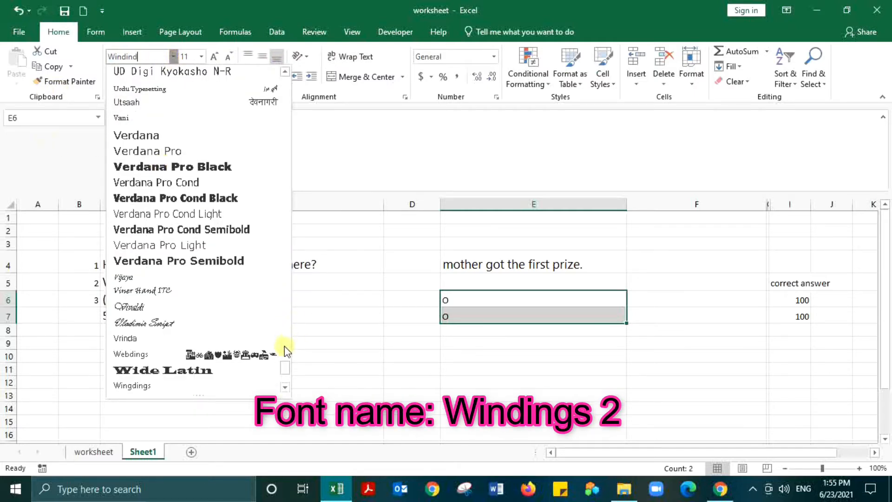
pyautogui.moveTo(285, 367); pyautogui.dragTo(284, 371)
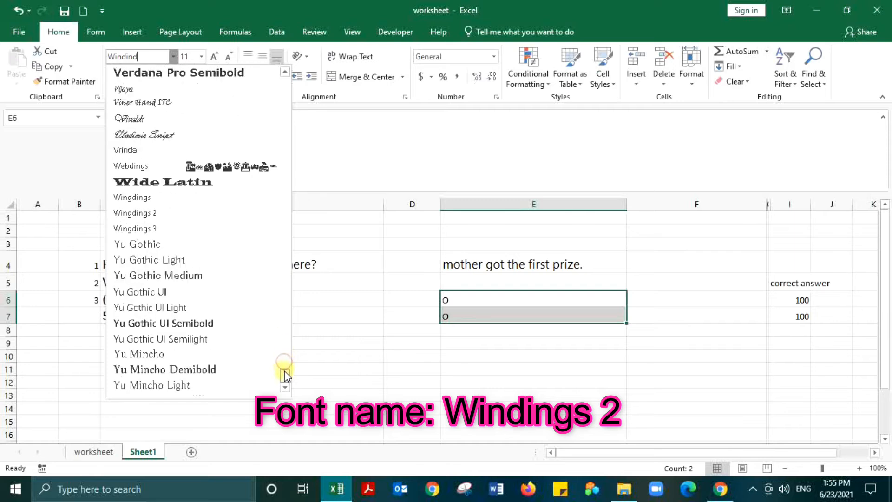
pyautogui.click(149, 214)
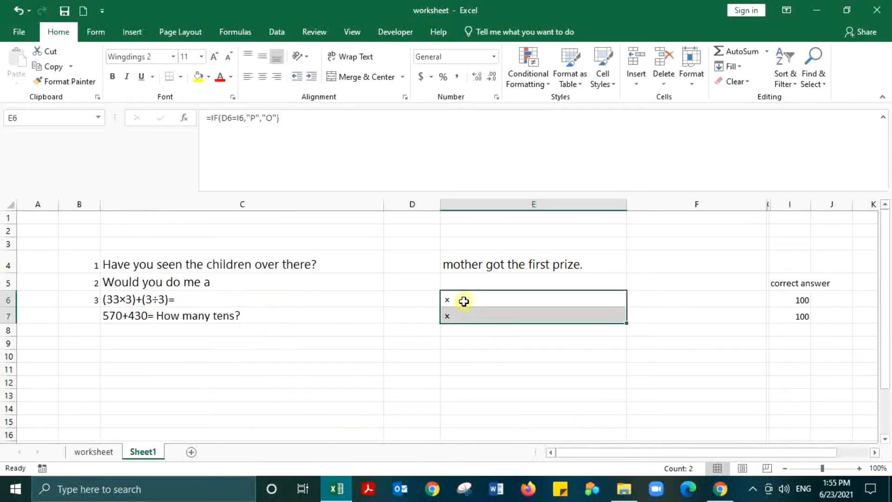
# Enter the correct answer 100 in cells D6 and D7 to test the mark symbols.
pyautogui.click(461, 336)
pyautogui.click(414, 300)
pyautogui.write('100')
pyautogui.press('Return')
pyautogui.write('100')
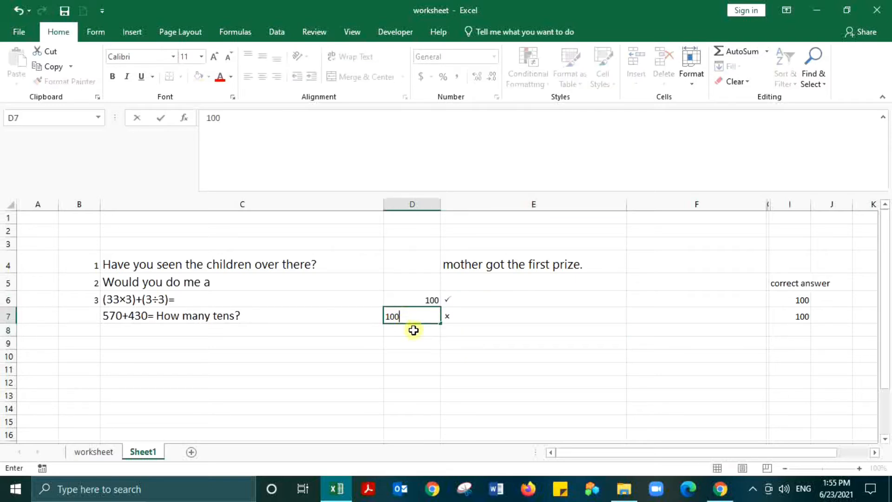
pyautogui.press('Return')
# Enlarge the mark symbols in cells E6:E7 to font size 22.
pyautogui.moveTo(461, 301); pyautogui.dragTo(464, 319)
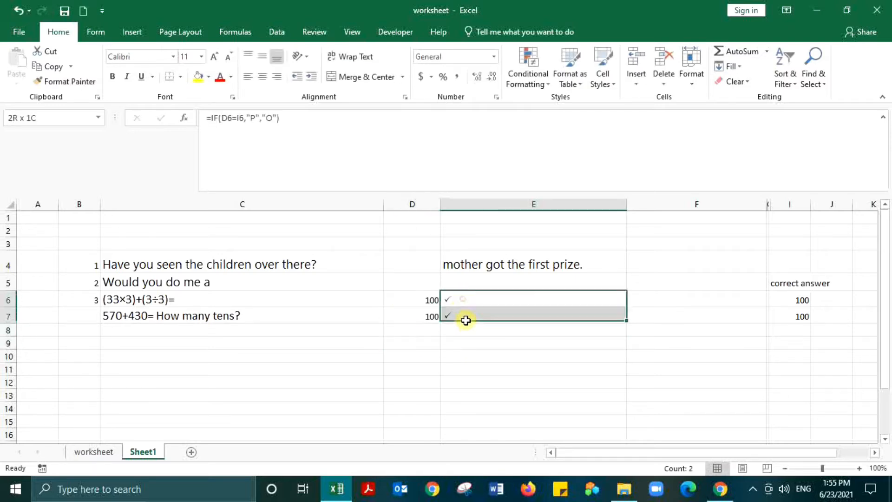
pyautogui.click(214, 56)
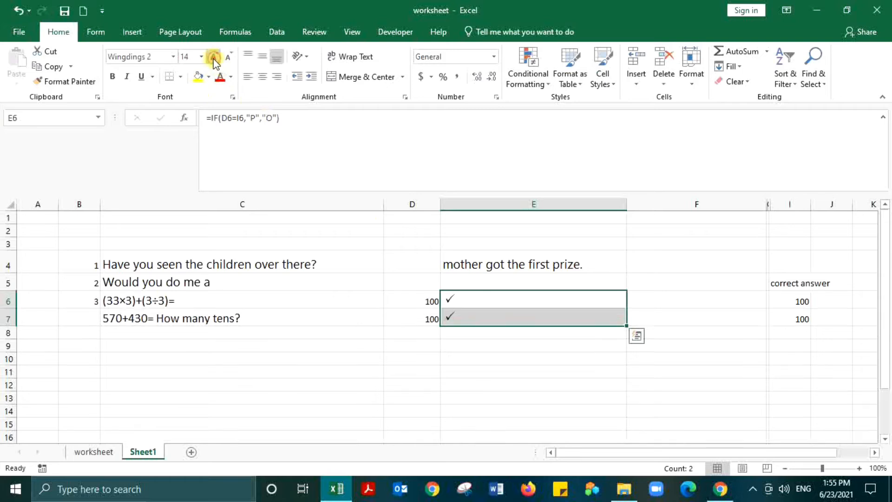
pyautogui.click(214, 57)
pyautogui.click(213, 57)
pyautogui.click(551, 405)
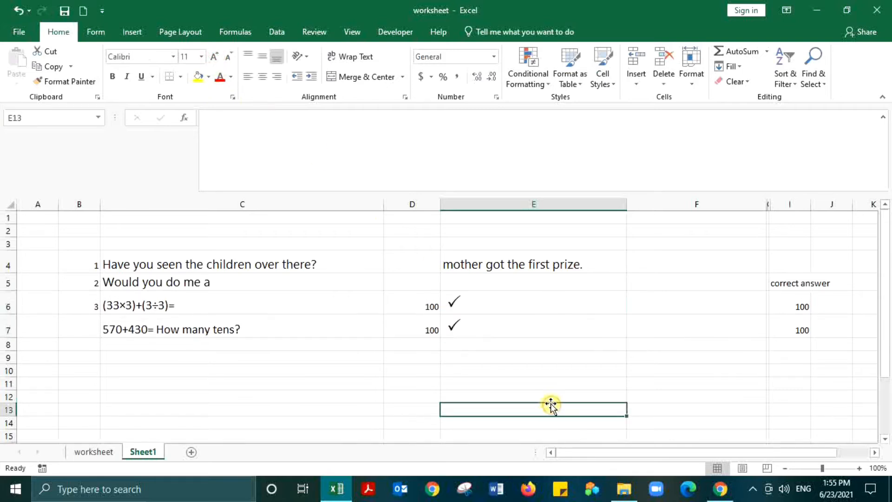
# Enter the wrong answers 45 in cell D6 and 12 in cell D7 to test the mark symbols.
pyautogui.click(425, 307)
pyautogui.write('45')
pyautogui.press('Return')
pyautogui.write('12')
pyautogui.click(485, 382)
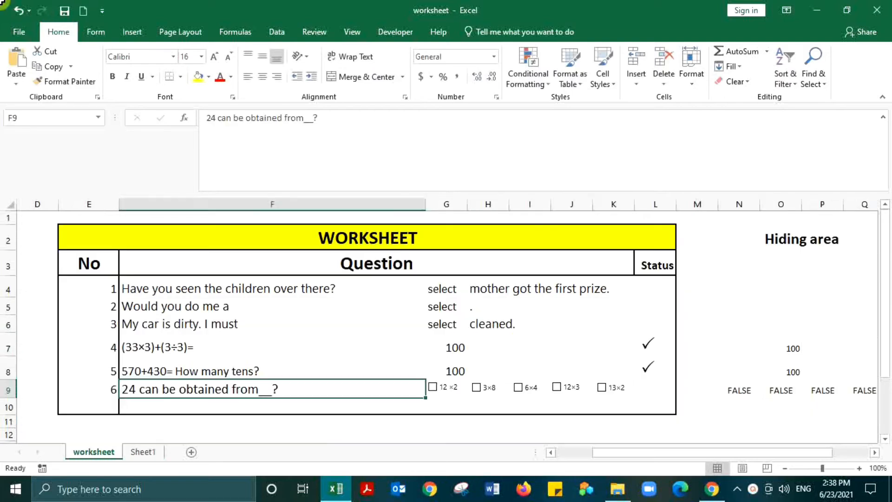
# Copy the question "24 can be obtained from__?" from the worksheet sheet into cell C7 of the emptied Sheet1.
pyautogui.moveTo(281, 386); pyautogui.dragTo(639, 381)
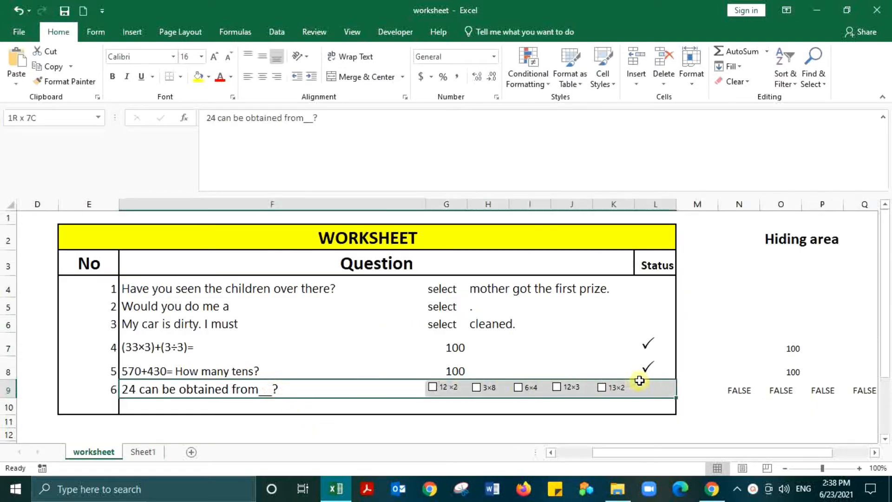
pyautogui.click(460, 425)
pyautogui.click(259, 391)
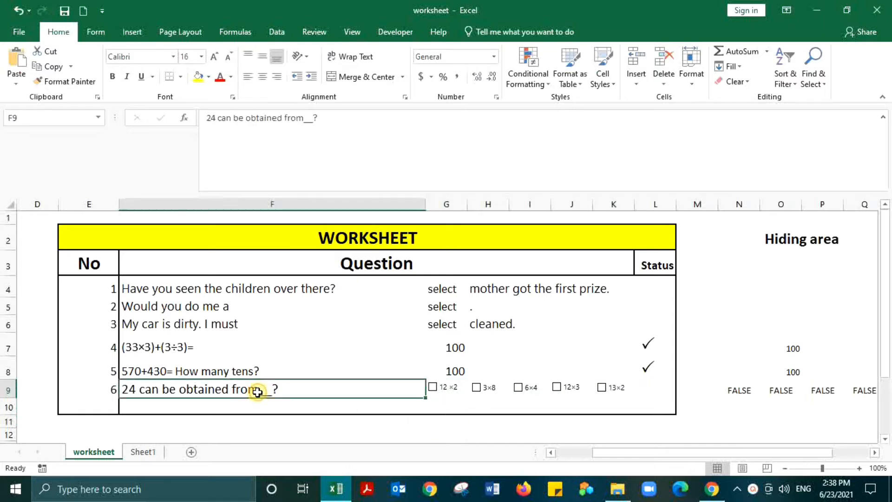
pyautogui.hotkey('ctrl', 'c')
pyautogui.click(142, 452)
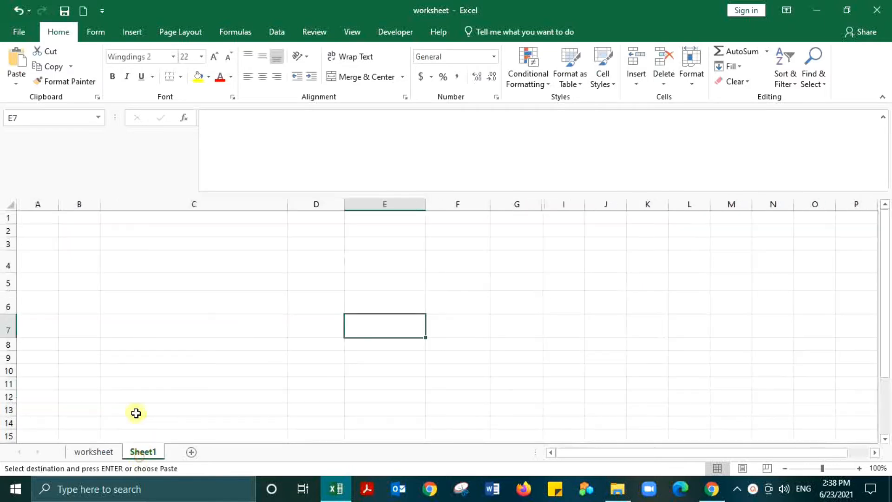
pyautogui.hotkey('ctrl', 'v')
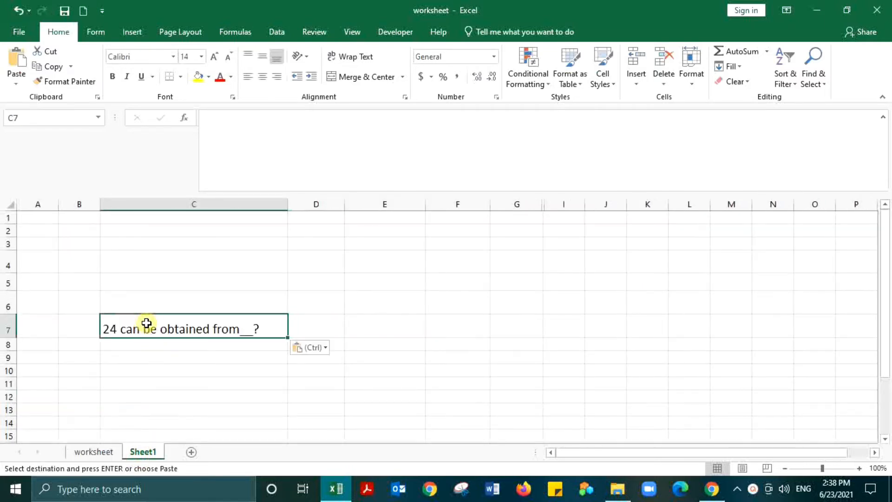
# Make sure the Developer tab is enabled in Excel's ribbon customization options and confirm the settings.
pyautogui.click(97, 451)
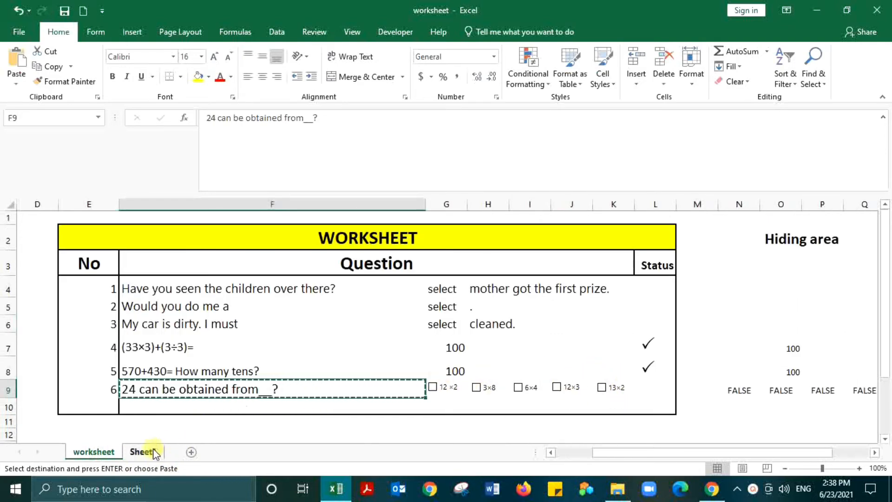
pyautogui.click(26, 39)
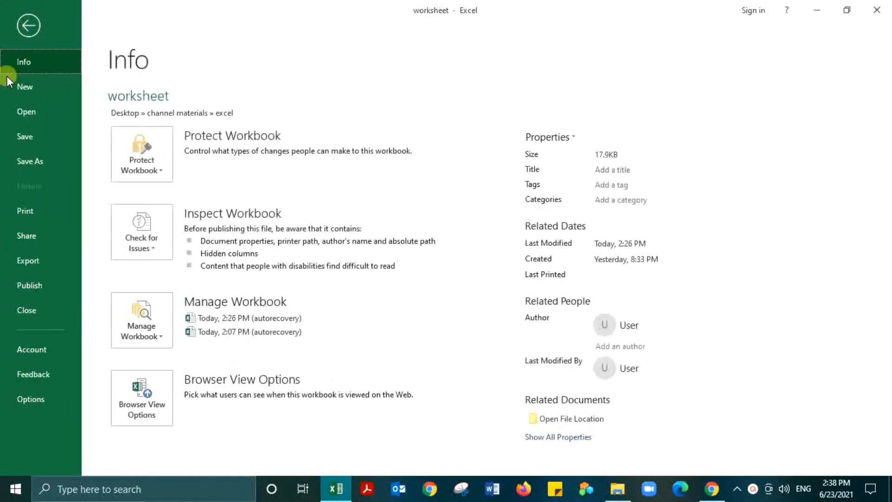
pyautogui.click(40, 396)
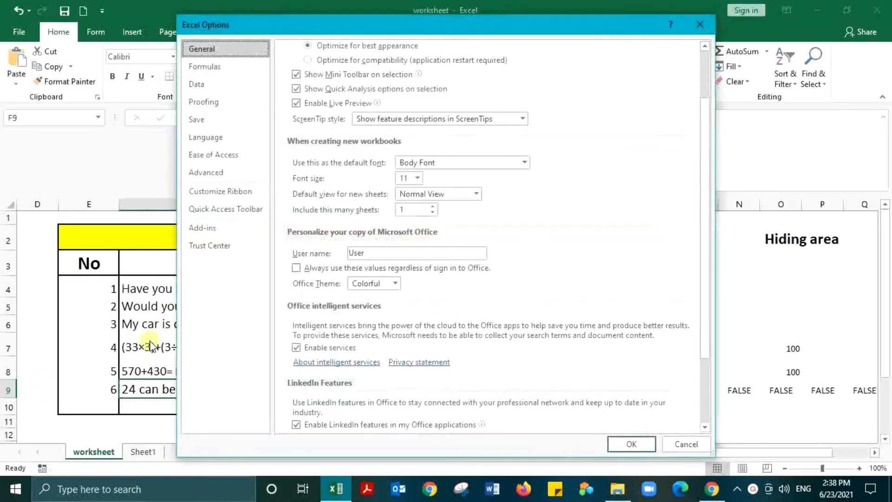
pyautogui.click(212, 191)
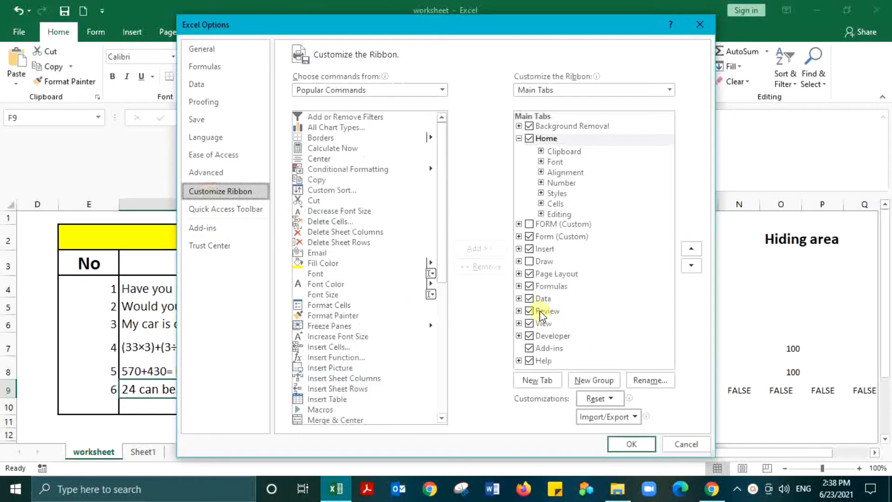
pyautogui.doubleClick(534, 336)
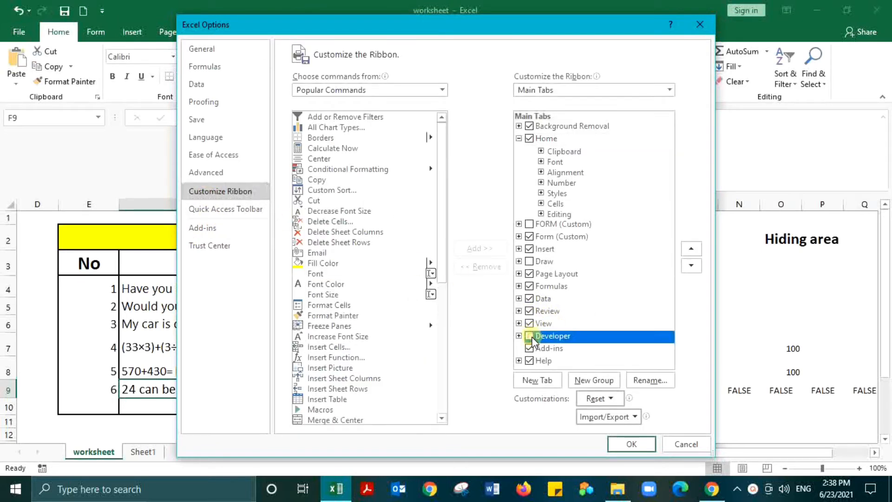
pyautogui.click(529, 321)
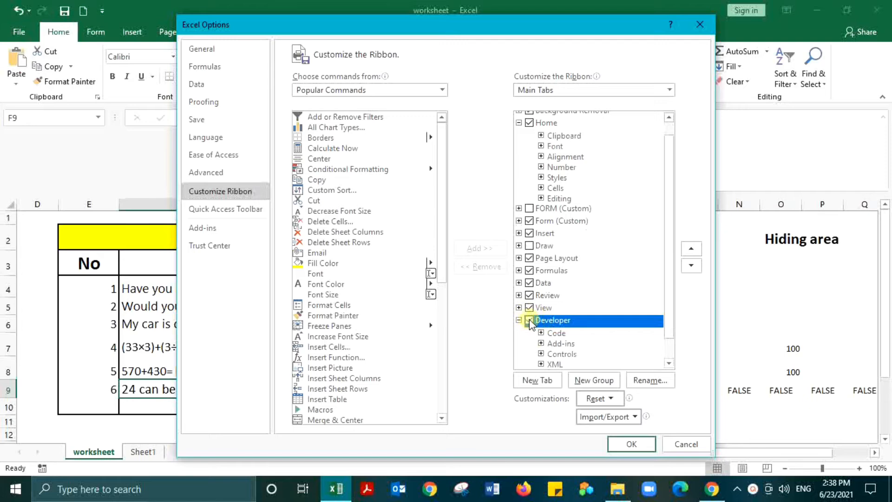
pyautogui.click(631, 444)
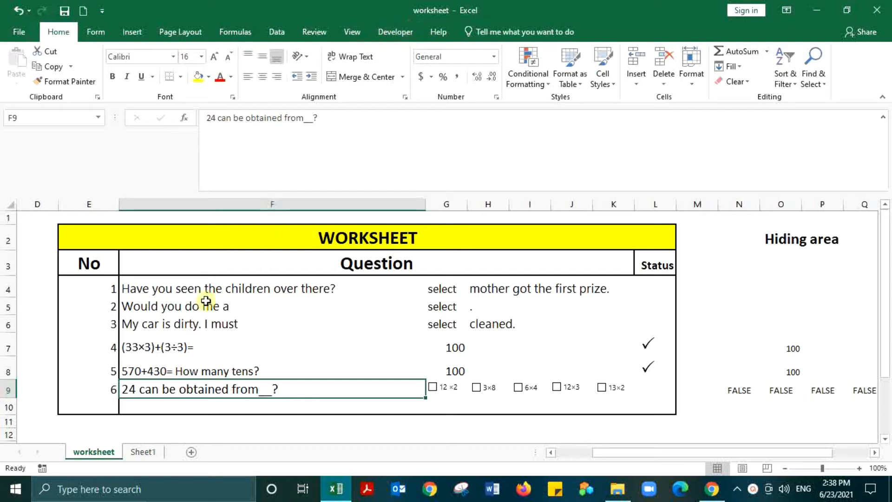
# Insert a check box form control in cell E7 of Sheet1 and label it 3×8.
pyautogui.click(143, 452)
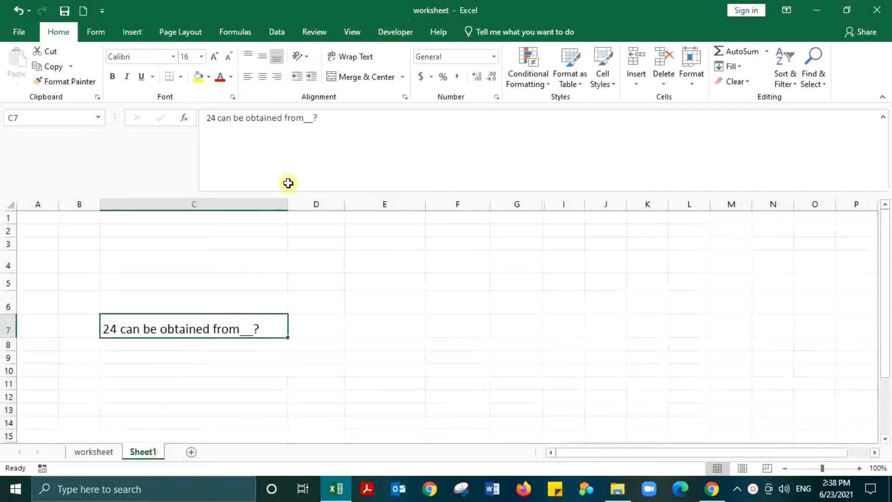
pyautogui.click(396, 32)
pyautogui.click(273, 82)
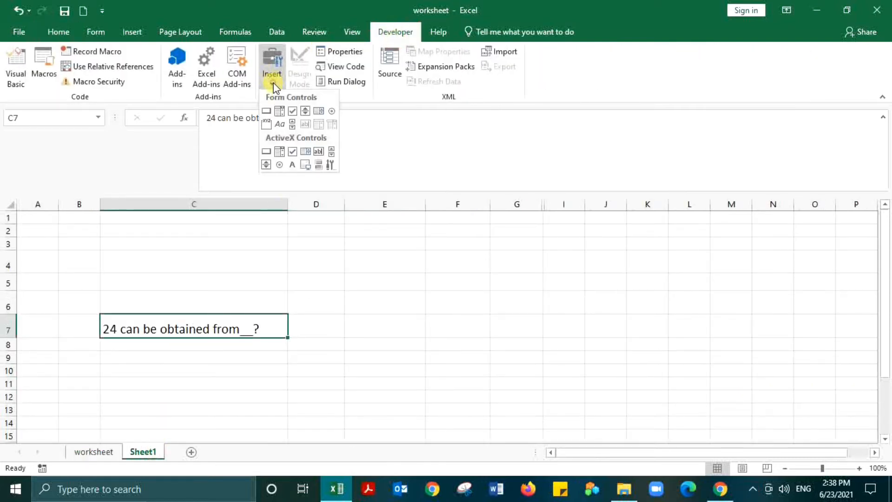
pyautogui.click(292, 111)
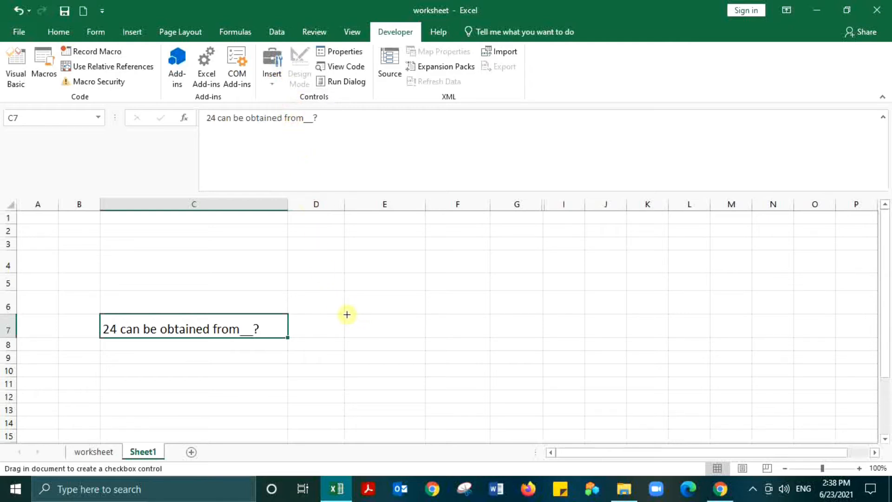
pyautogui.moveTo(345, 314); pyautogui.dragTo(409, 335)
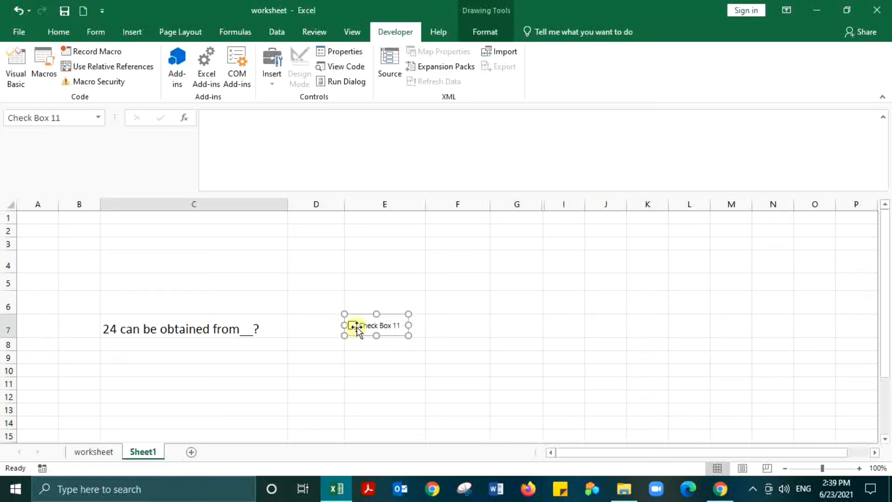
pyautogui.click(358, 325)
pyautogui.press('Delete')
pyautogui.press('Delete')
pyautogui.press('Delete')
pyautogui.press('Delete')
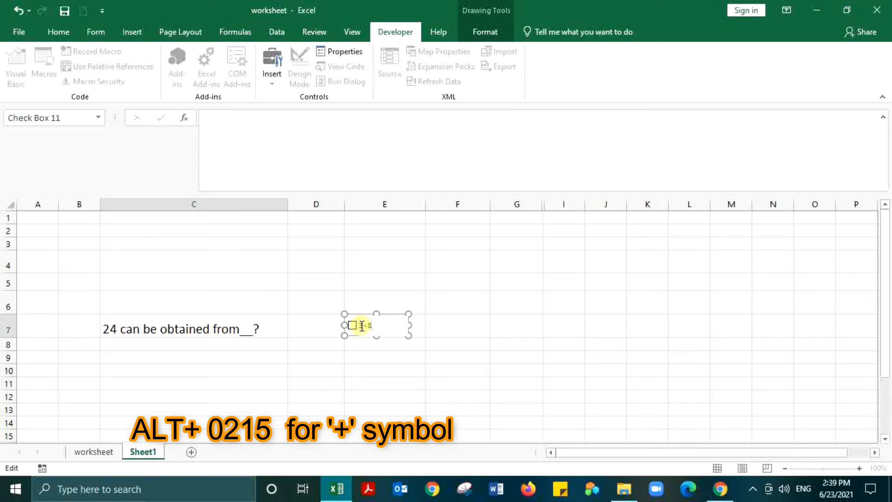
pyautogui.click(420, 357)
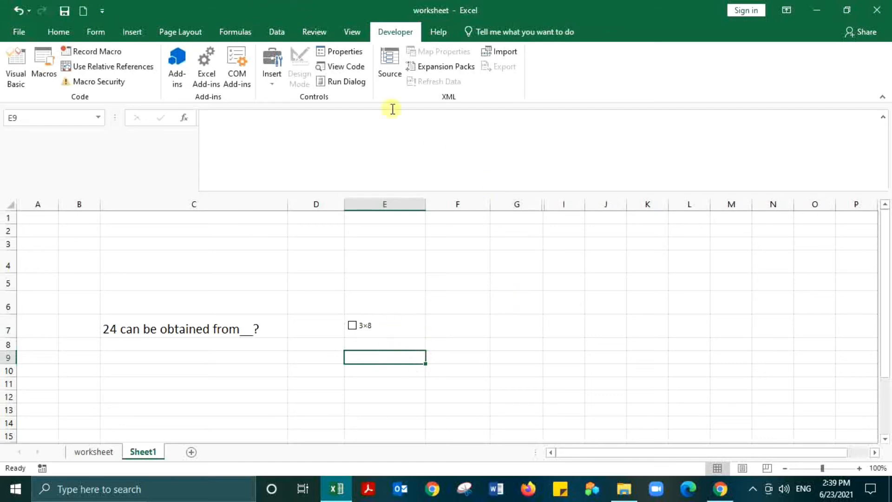
# Insert a second check box form control in cell F7 and label it 6×4.
pyautogui.click(268, 82)
pyautogui.click(291, 110)
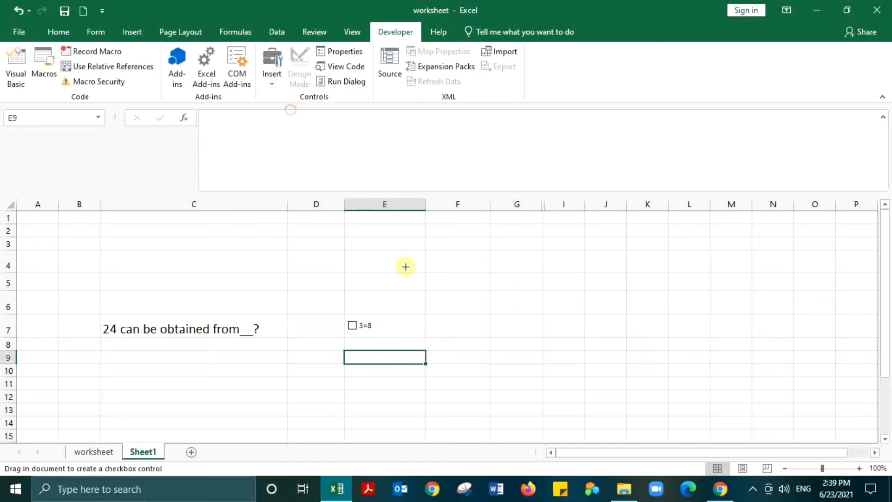
pyautogui.moveTo(430, 318); pyautogui.dragTo(483, 332)
pyautogui.click(447, 324)
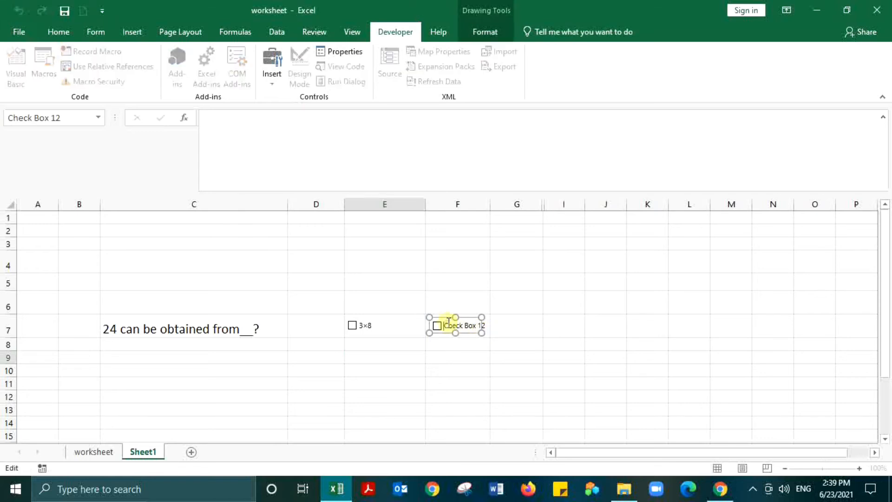
pyautogui.press('Delete')
pyautogui.click(545, 411)
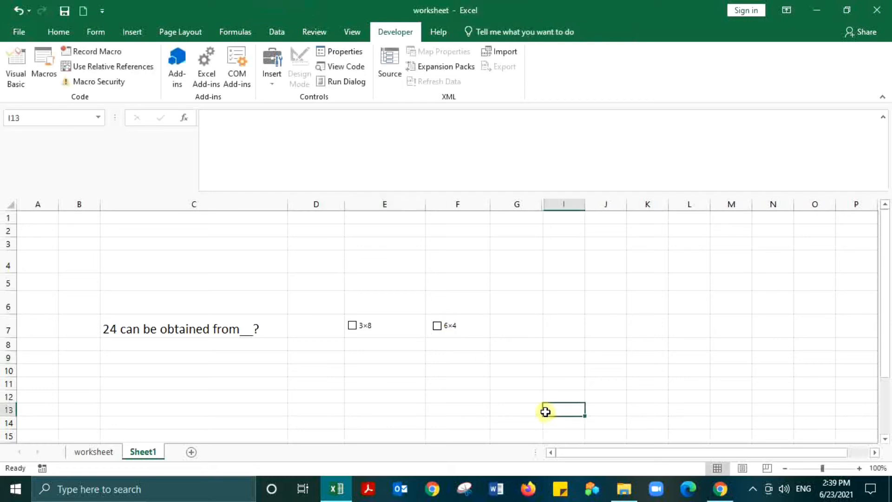
# Insert a third check box form control in cell G7 and label it 2×5.
pyautogui.click(269, 77)
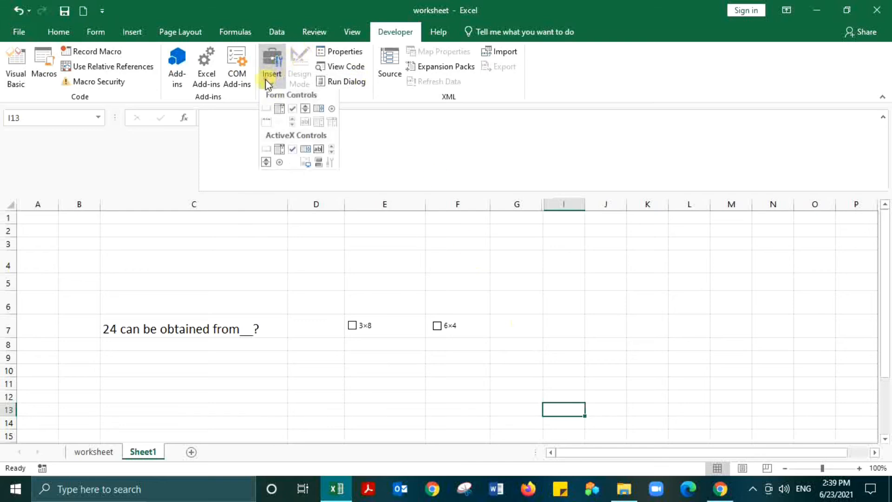
pyautogui.click(289, 108)
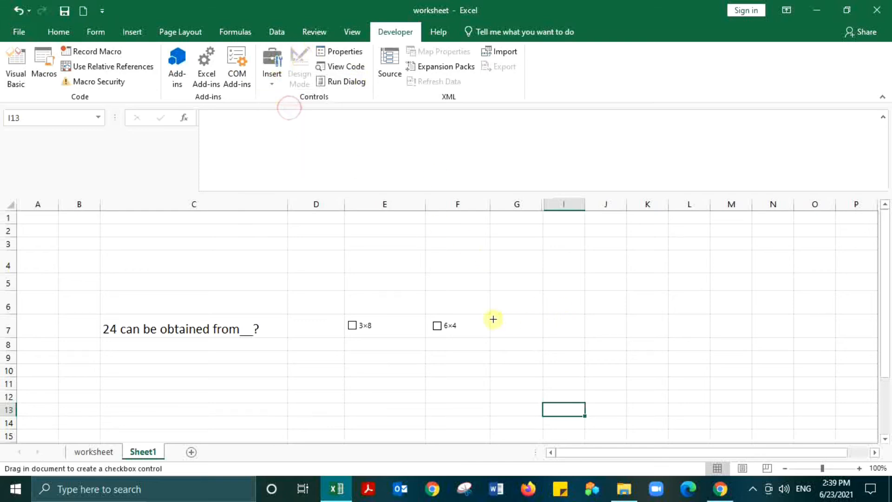
pyautogui.moveTo(493, 314); pyautogui.dragTo(537, 335)
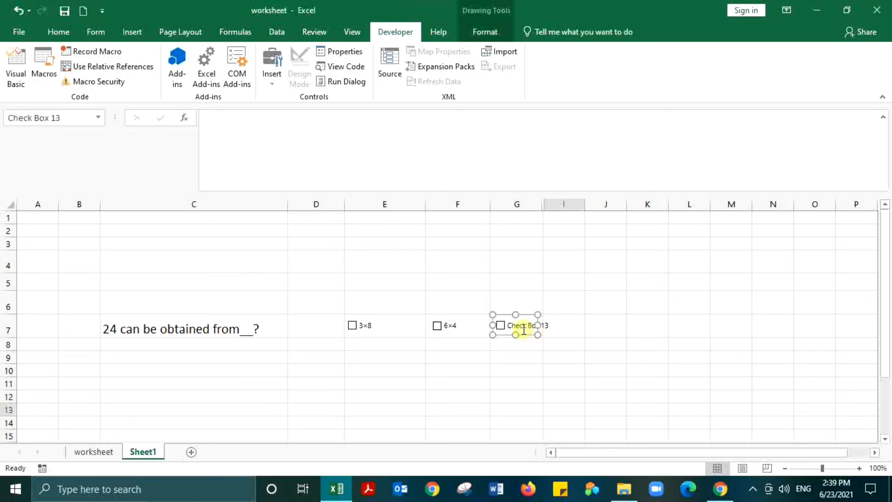
pyautogui.click(513, 327)
pyautogui.press('Delete')
pyautogui.press('Delete')
pyautogui.press('Delete')
pyautogui.press('Delete')
pyautogui.press('Delete')
pyautogui.press('Delete')
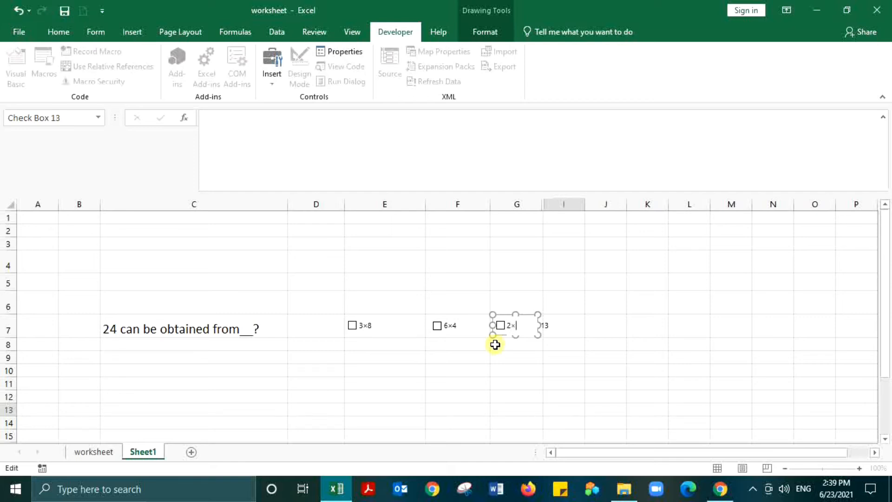
pyautogui.click(567, 370)
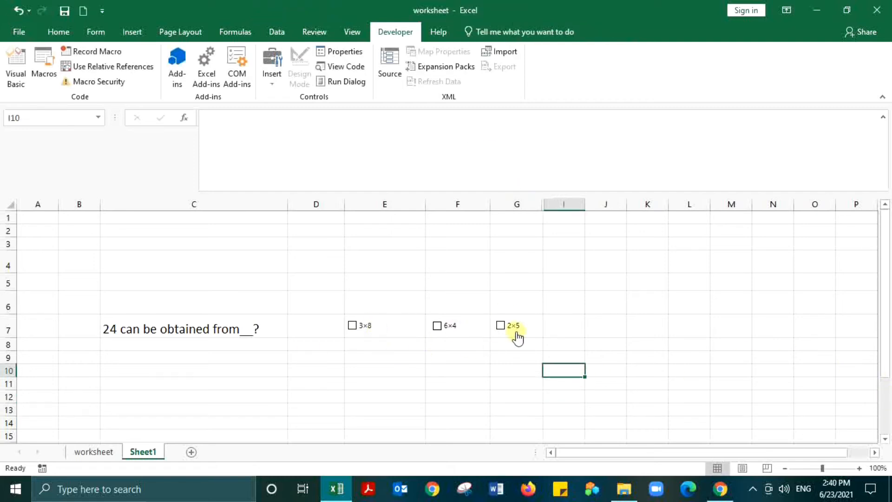
# Link the 3×8 check box to cell K7 with the reference =$K$7.
pyautogui.keyDown('ctrl'); pyautogui.click(391, 326); pyautogui.keyUp('ctrl')
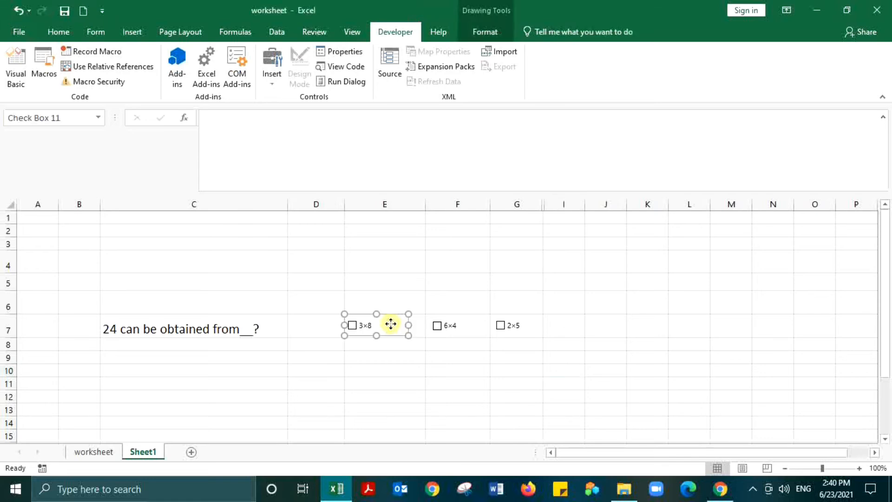
pyautogui.click(277, 127)
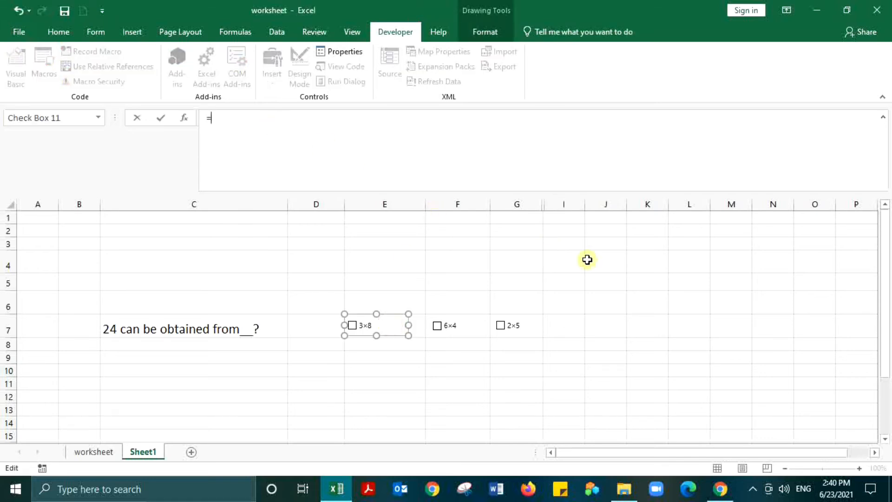
pyautogui.click(638, 320)
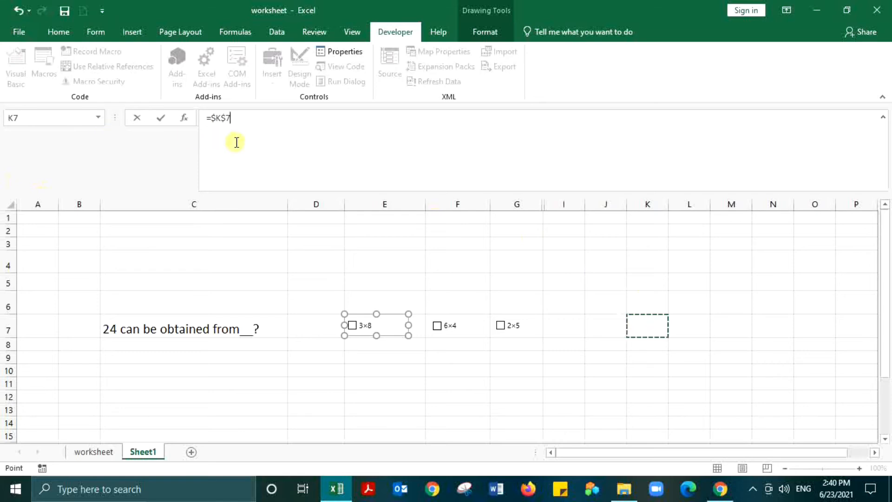
pyautogui.press('Return')
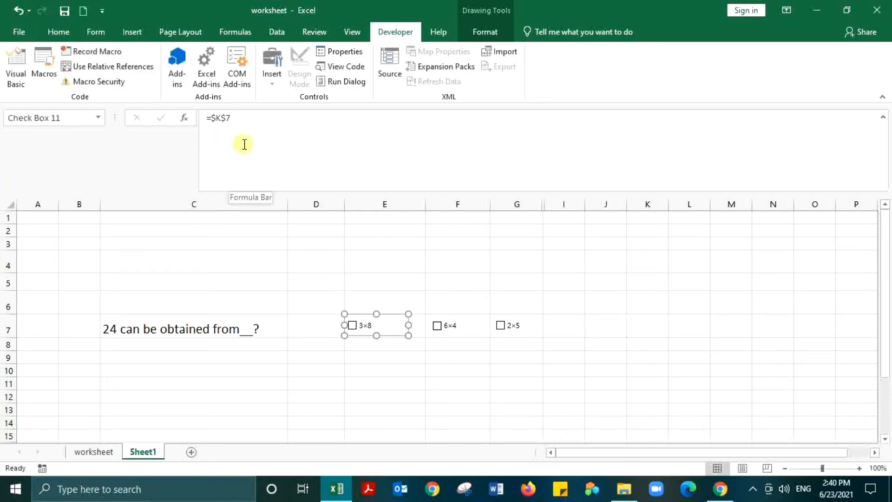
pyautogui.click(416, 381)
# Test the 3×8 check box's cell link by ticking and unticking it.
pyautogui.click(363, 328)
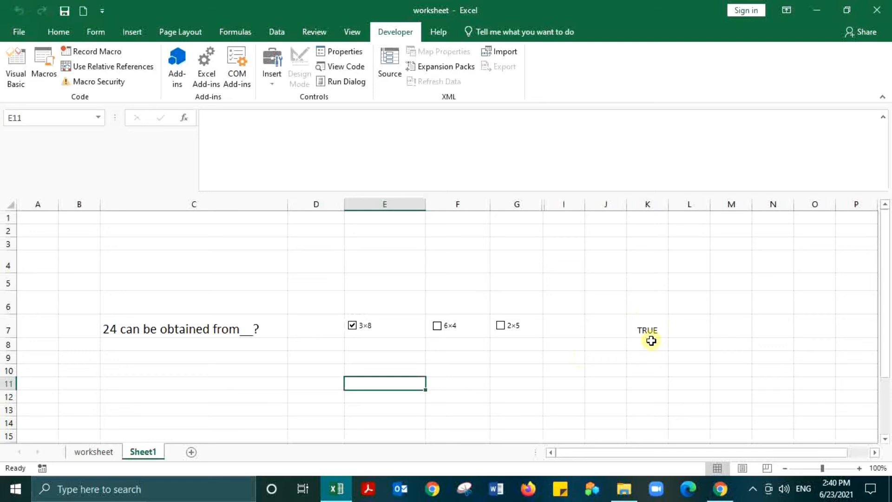
pyautogui.click(352, 326)
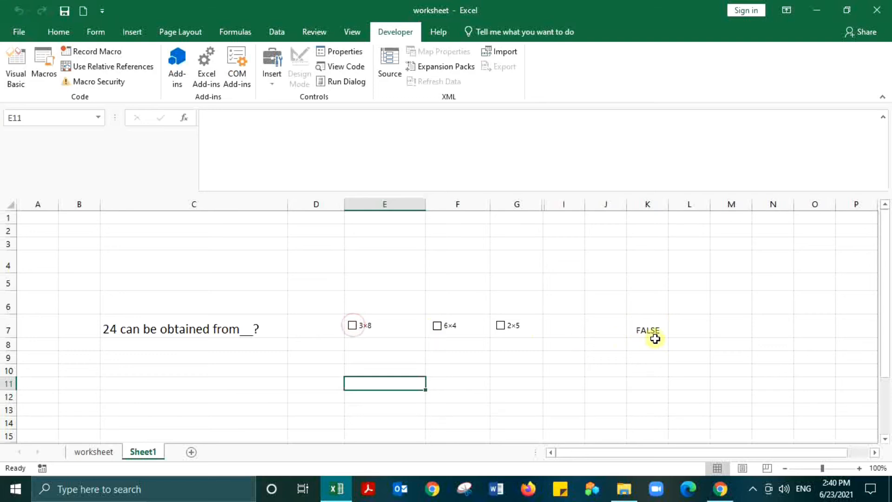
pyautogui.click(464, 357)
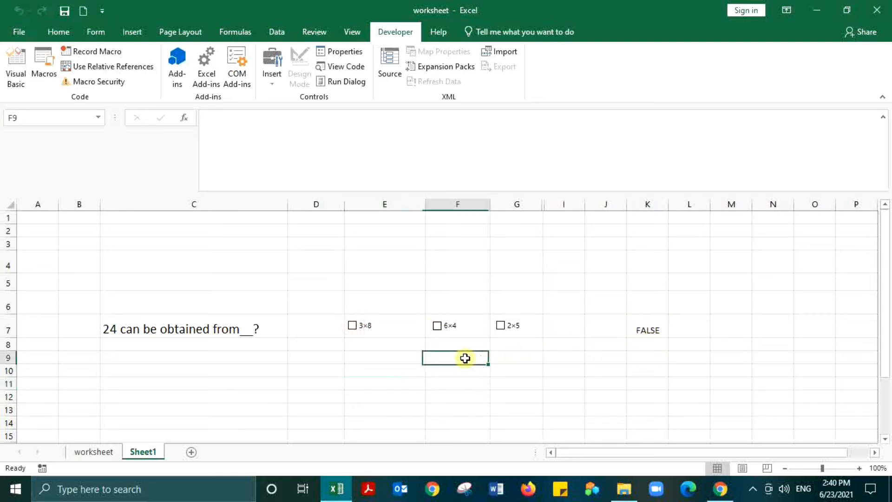
# Link the 6×4 check box to cell L7 with the reference =$L$7.
pyautogui.keyDown('ctrl'); pyautogui.click(469, 327); pyautogui.keyUp('ctrl')
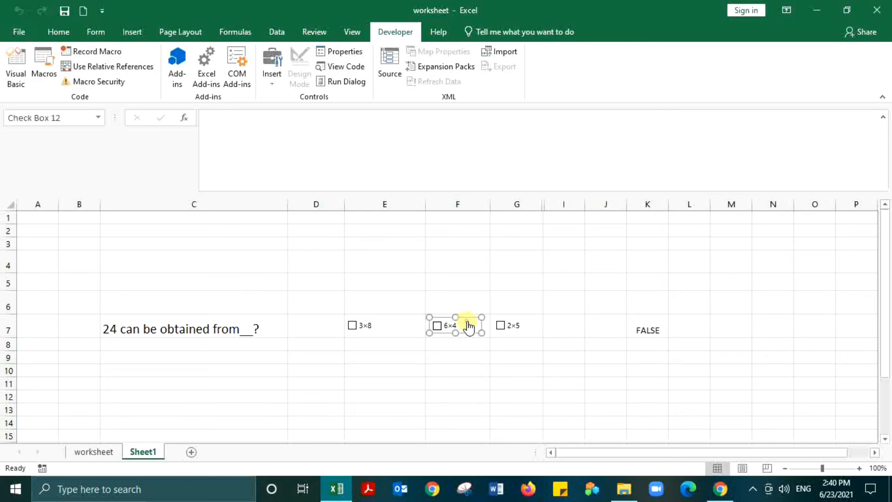
pyautogui.click(308, 149)
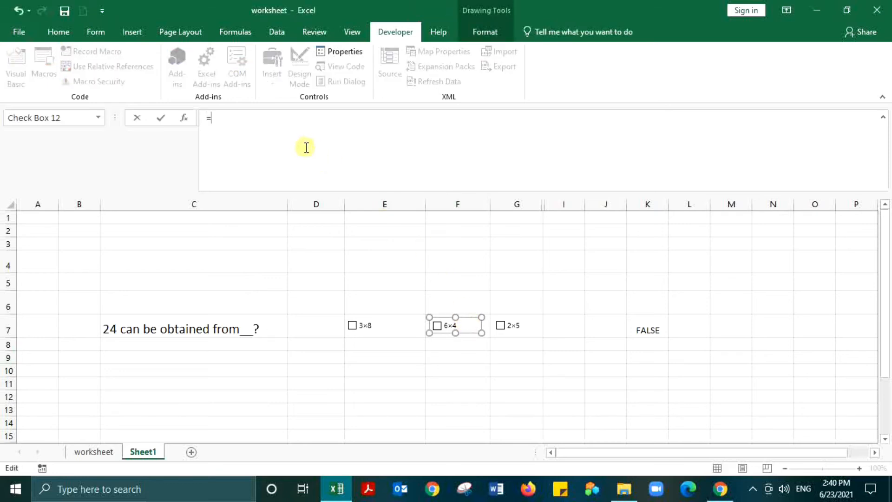
pyautogui.click(696, 329)
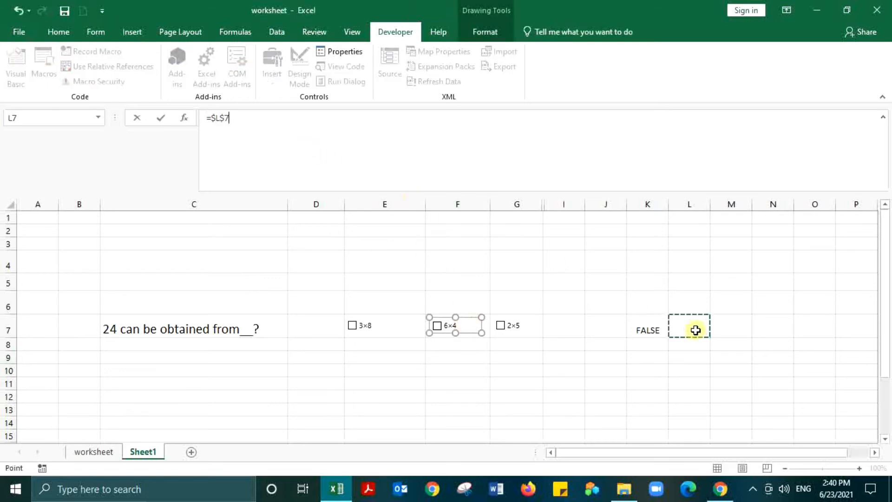
pyautogui.moveTo(236, 117); pyautogui.dragTo(182, 118)
pyautogui.click(259, 125)
pyautogui.press('Return')
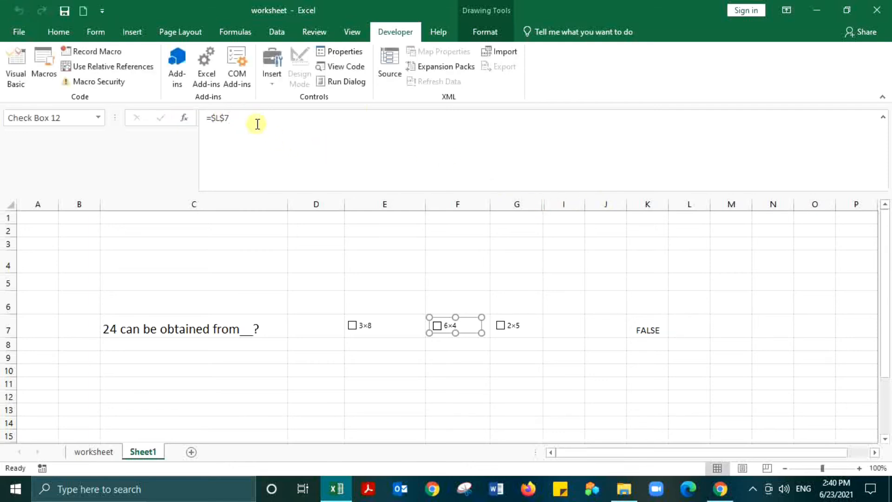
pyautogui.click(452, 357)
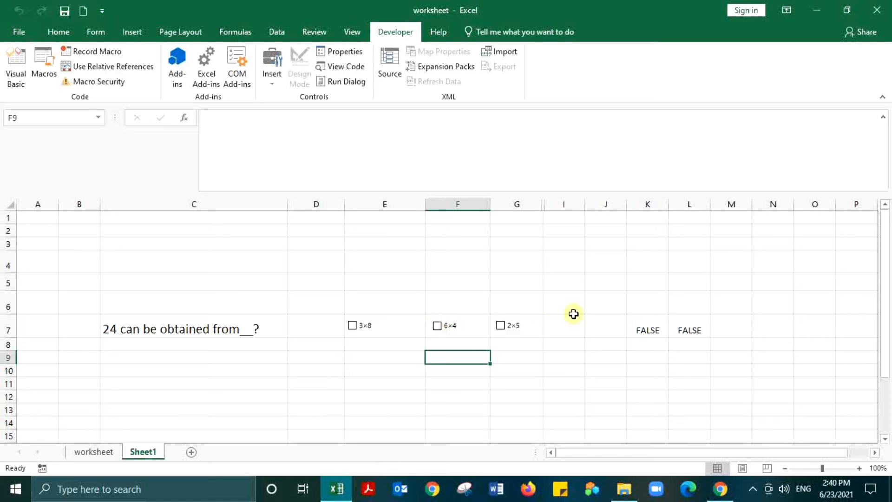
# Link the 2×5 check box to cell M7 with the reference =$M$7.
pyautogui.click(539, 345)
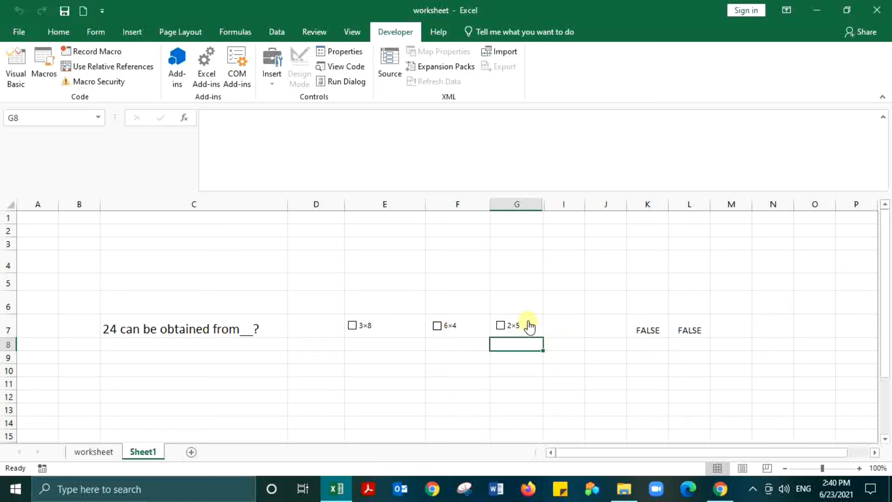
pyautogui.keyDown('ctrl'); pyautogui.click(529, 326); pyautogui.keyUp('ctrl')
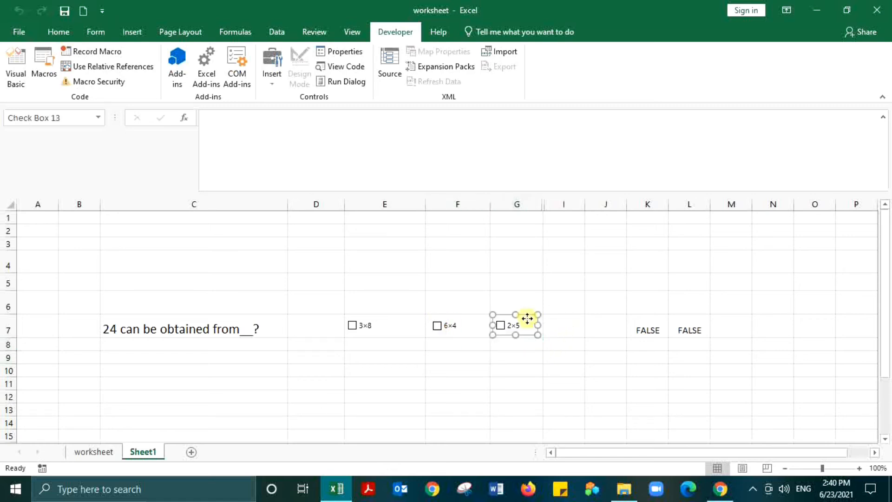
pyautogui.click(295, 136)
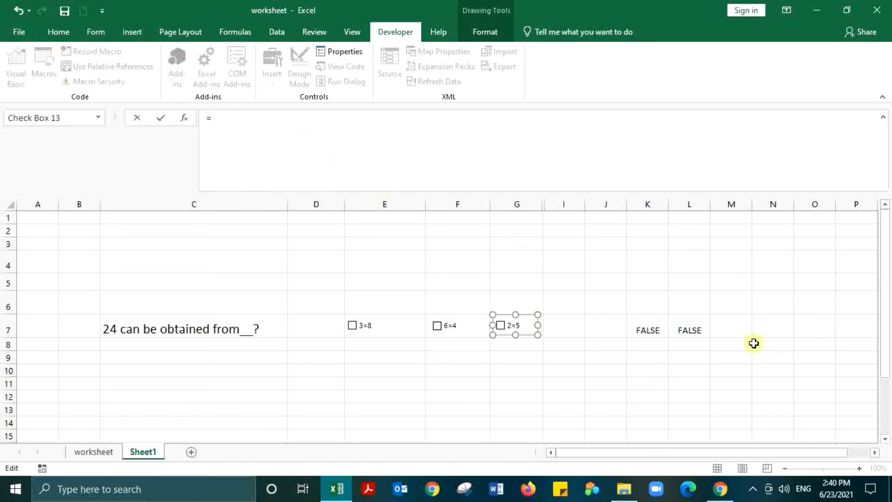
pyautogui.click(735, 331)
pyautogui.press('Return')
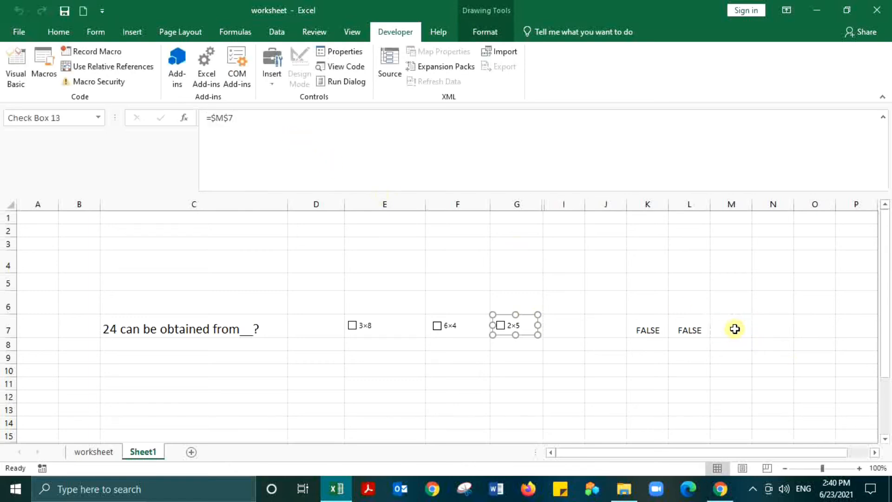
pyautogui.click(562, 358)
# Test the cell links by toggling the 2×5 check box and ticking the 3×8 and 6×4 check boxes.
pyautogui.click(500, 331)
pyautogui.click(505, 360)
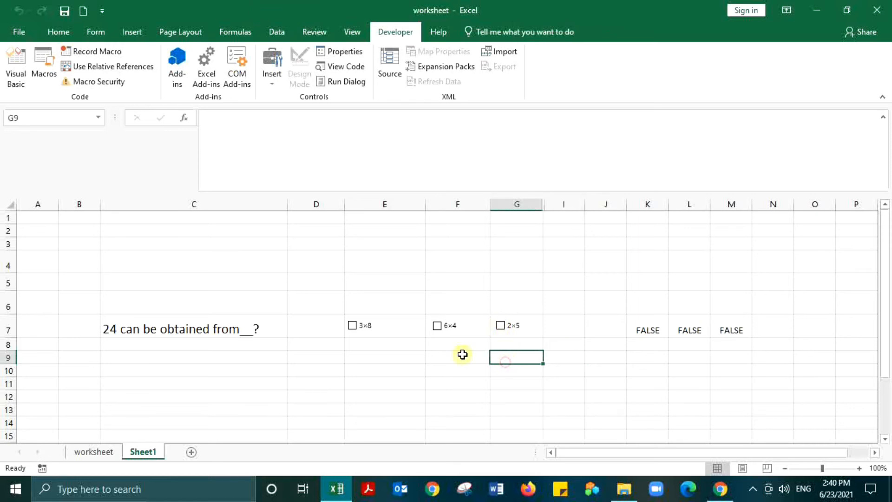
pyautogui.click(353, 326)
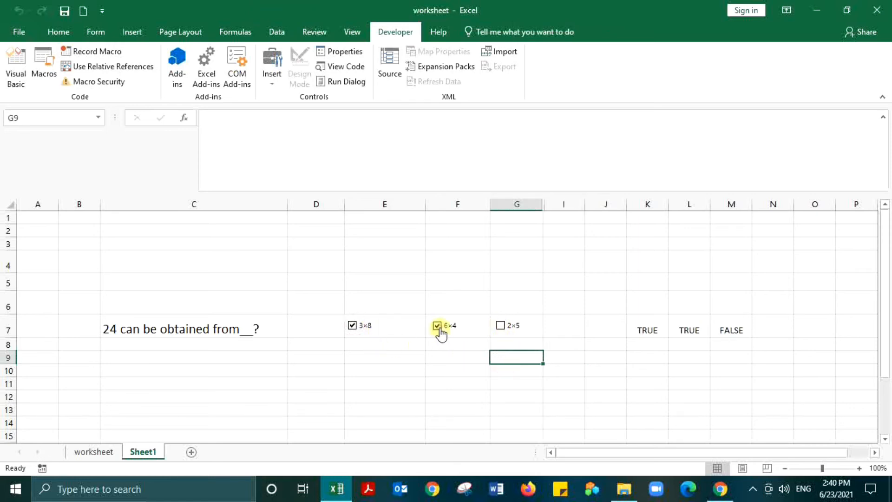
pyautogui.click(715, 396)
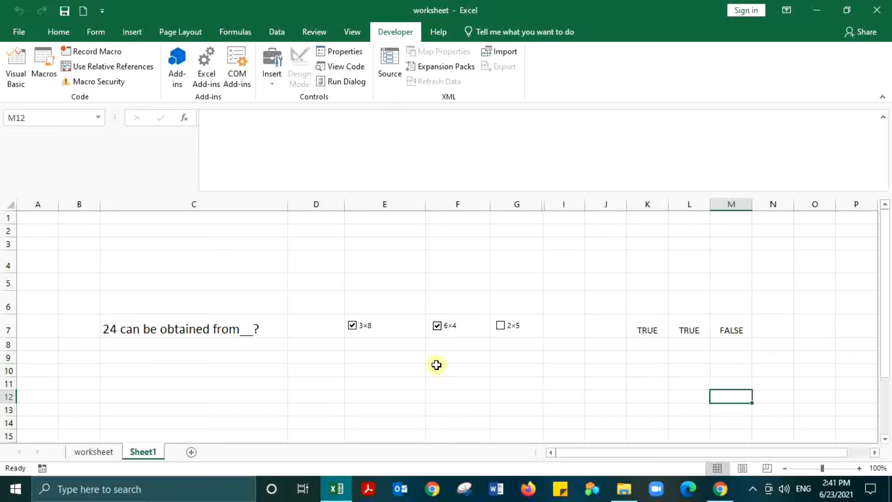
# Create a formula-based conditional formatting rule for cell E7 with the formula =$K$7.
pyautogui.click(300, 327)
pyautogui.press('Right')
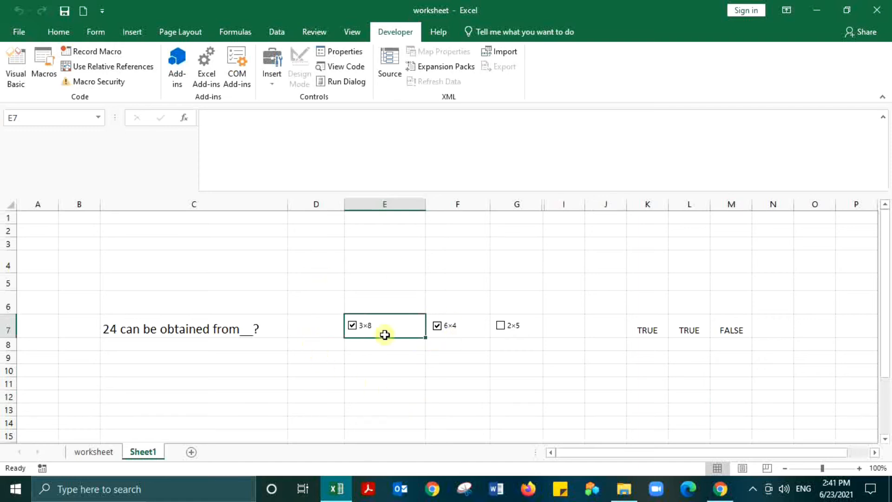
pyautogui.click(53, 29)
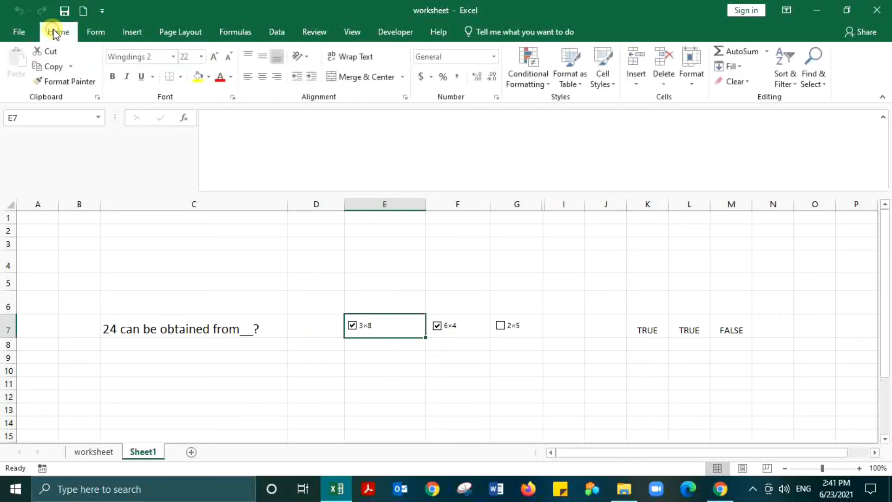
pyautogui.click(551, 88)
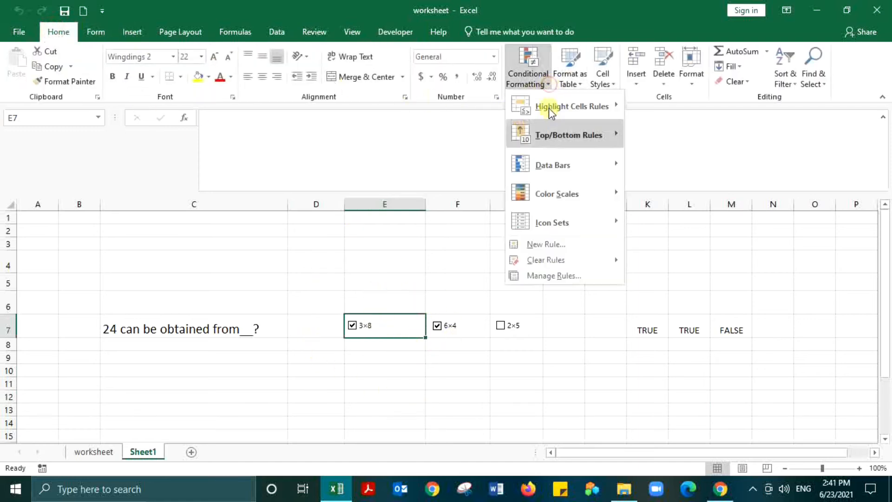
pyautogui.click(597, 246)
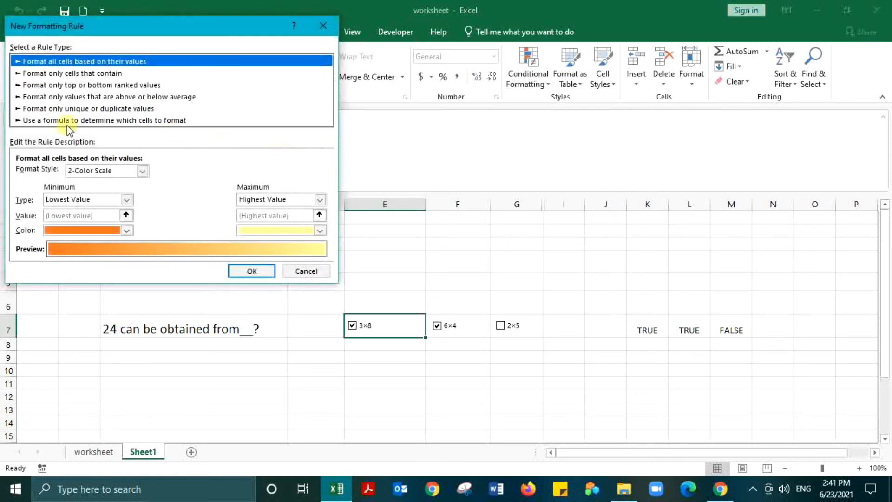
pyautogui.click(71, 122)
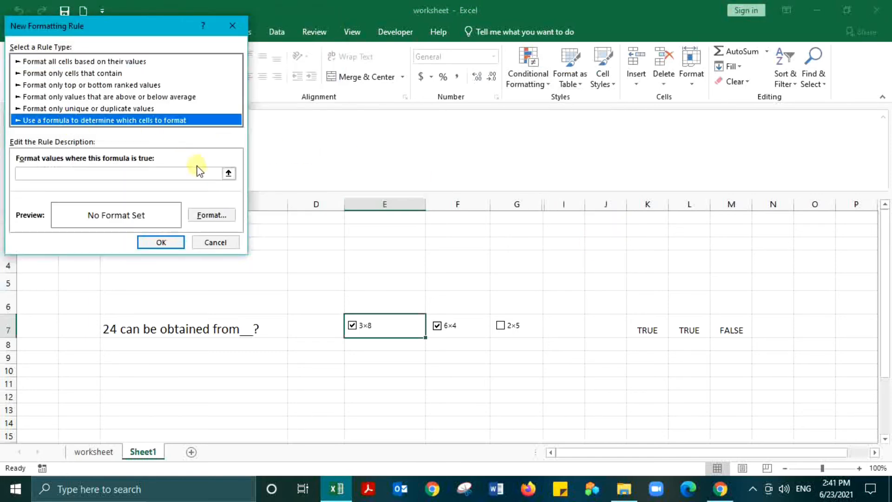
pyautogui.click(233, 175)
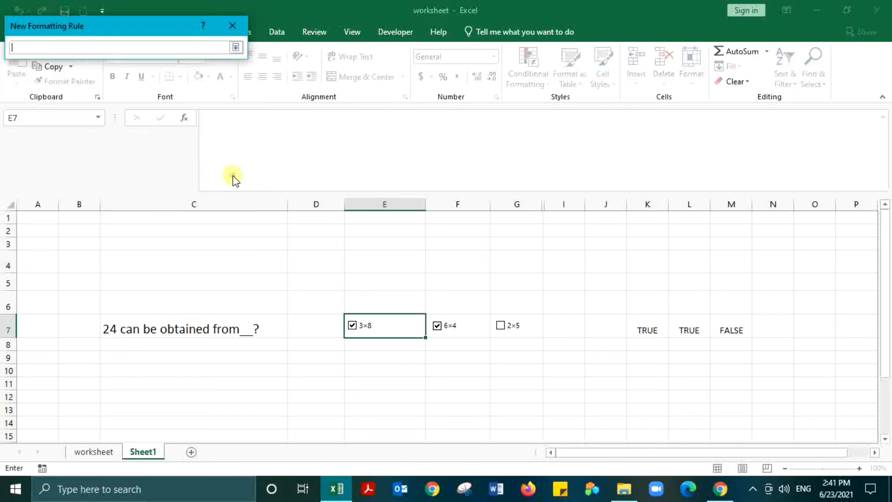
pyautogui.click(651, 328)
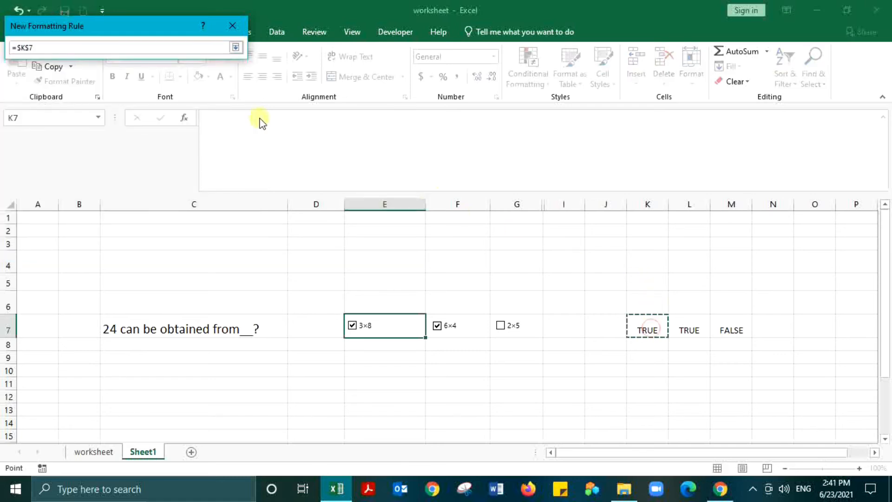
pyautogui.click(236, 47)
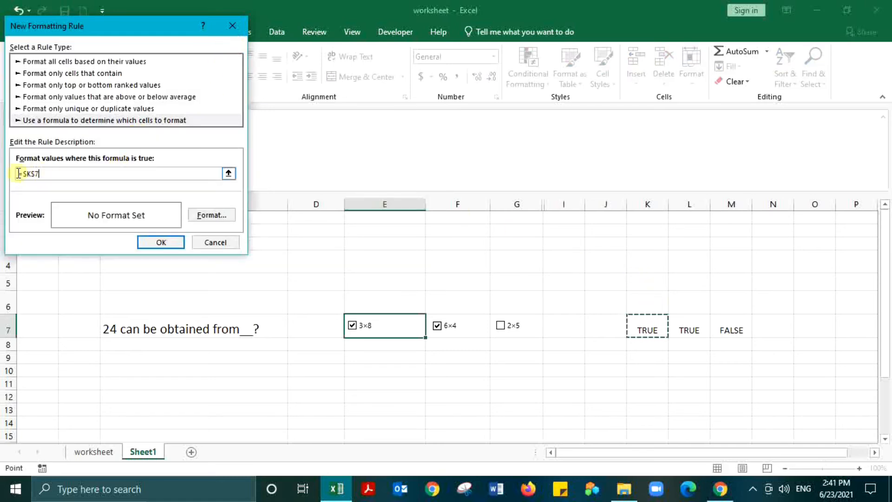
# Give the E7 rule a light green fill, apply it, and untick the 3×8 check box to test it.
pyautogui.click(212, 214)
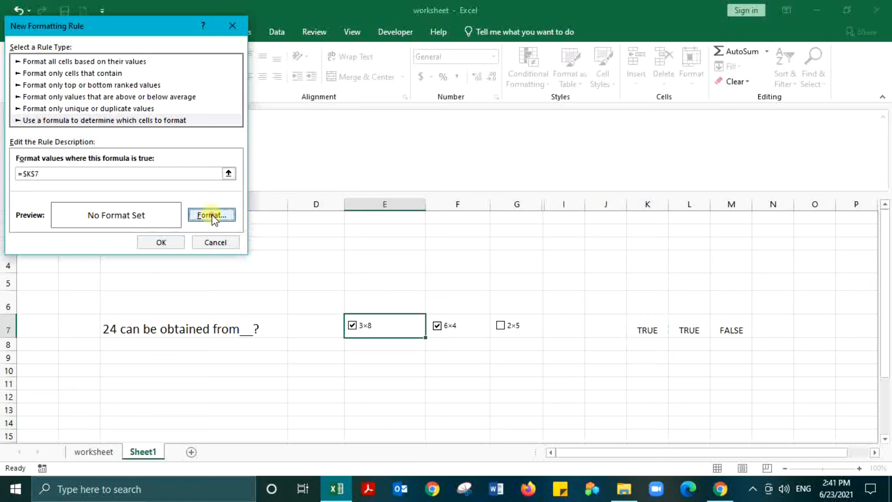
pyautogui.click(72, 161)
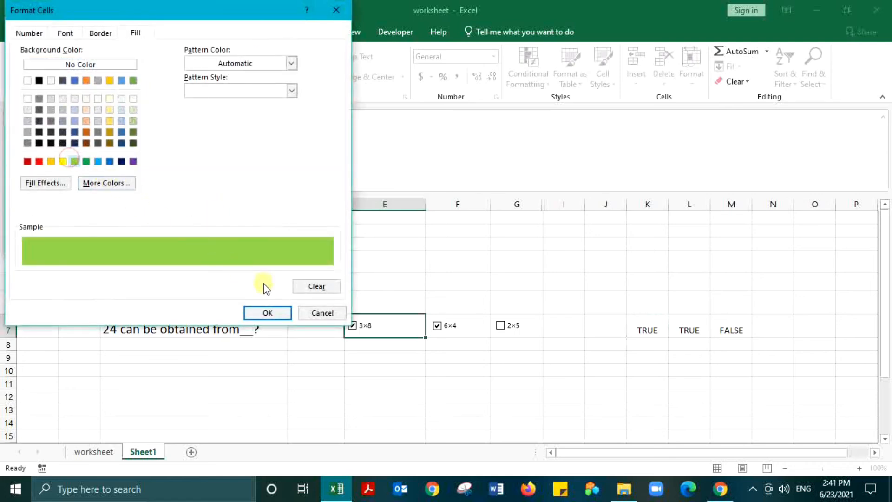
pyautogui.click(267, 312)
pyautogui.click(174, 244)
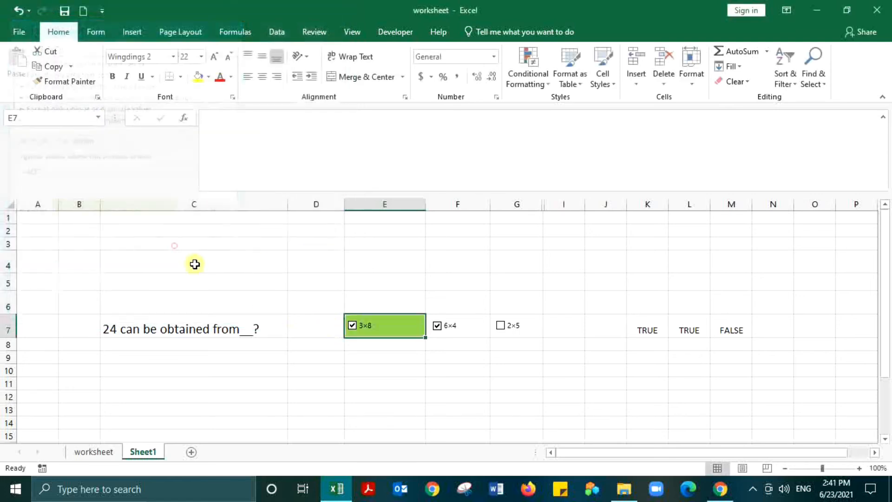
pyautogui.click(352, 326)
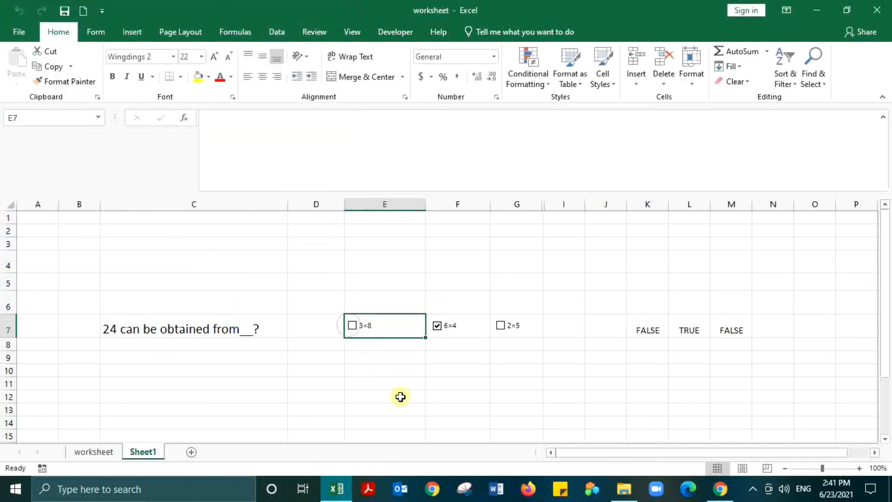
# Create a formula-based conditional formatting rule for cell F7 with the formula =$L$7.
pyautogui.click(461, 333)
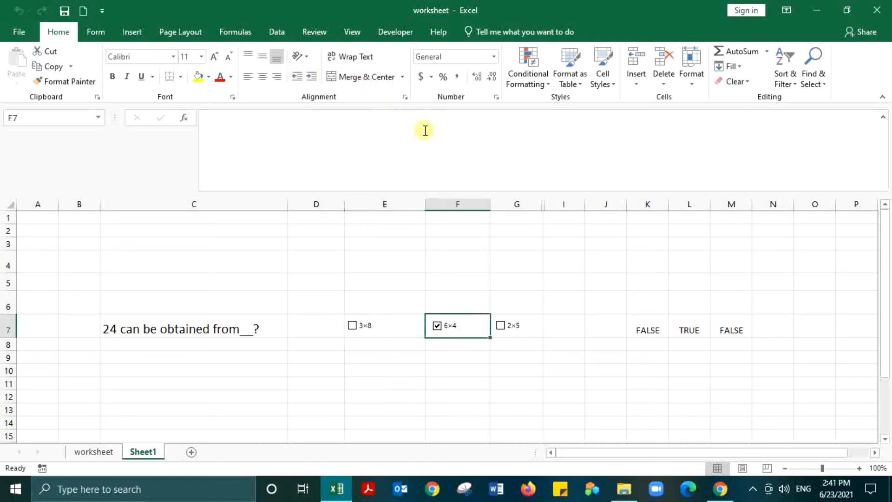
pyautogui.click(535, 88)
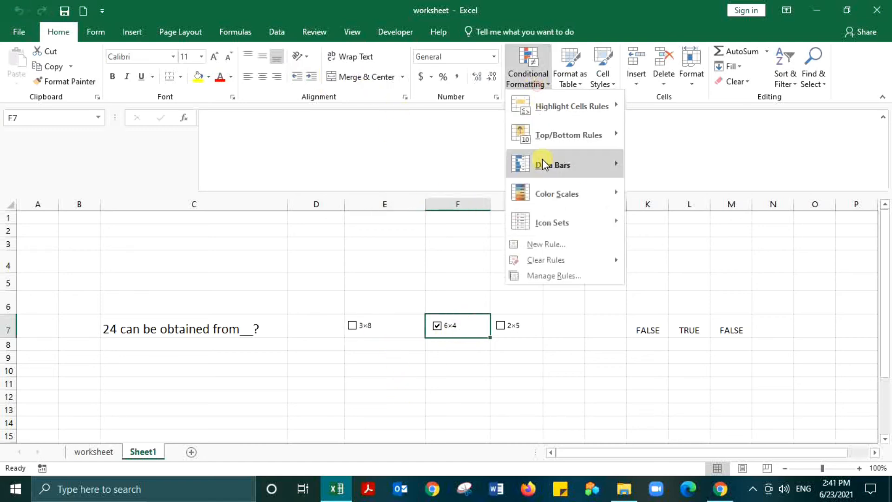
pyautogui.click(556, 250)
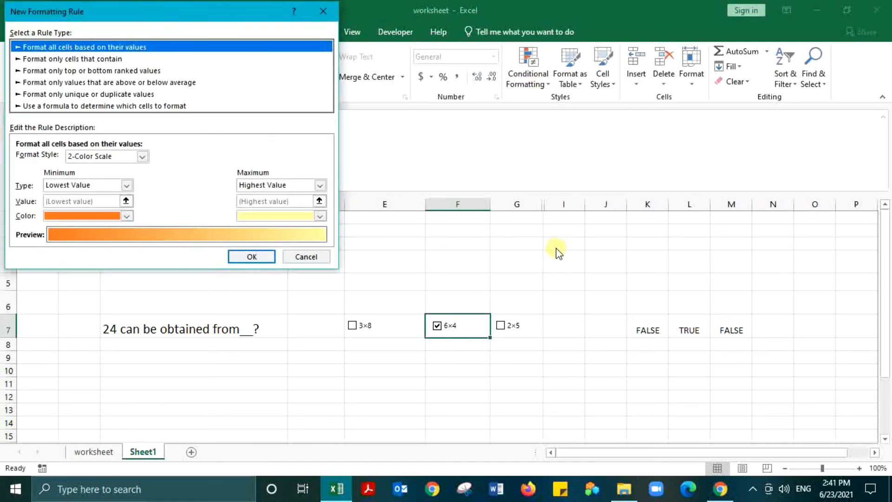
pyautogui.click(197, 107)
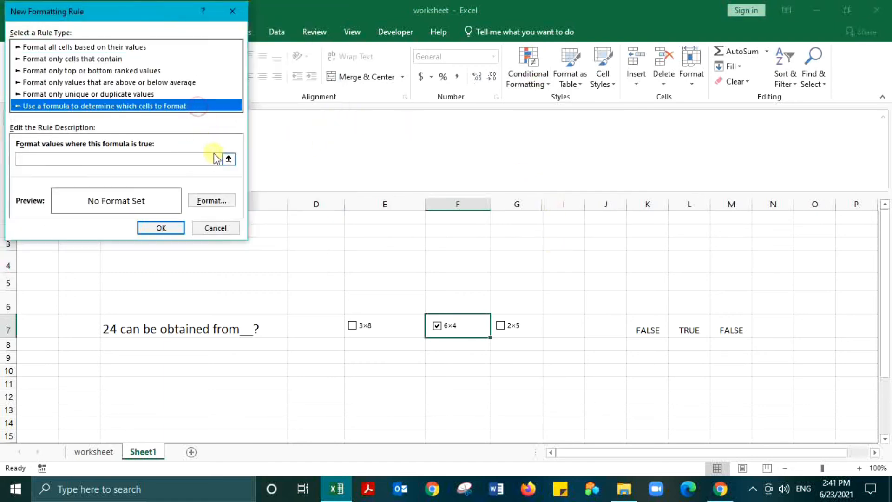
pyautogui.click(228, 159)
pyautogui.click(695, 332)
pyautogui.click(235, 33)
# Give the F7 rule a light green fill, apply it, and untick the 6×4 check box to test it.
pyautogui.click(210, 201)
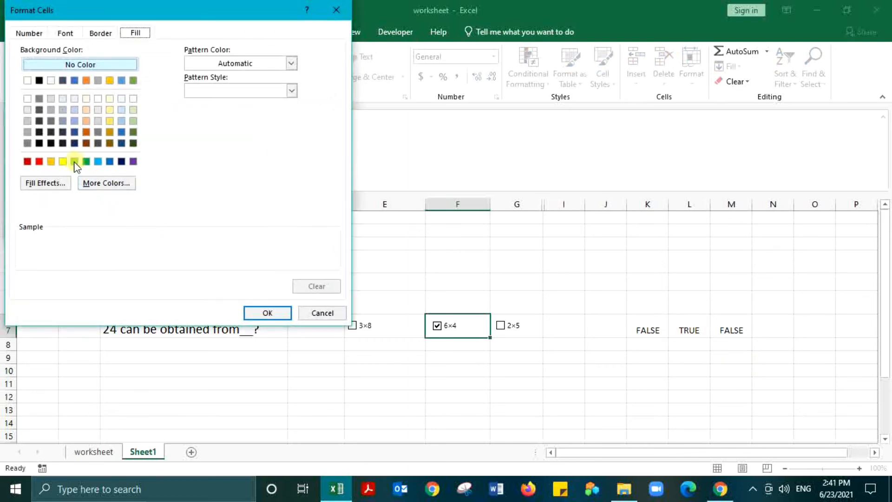
pyautogui.click(74, 161)
pyautogui.click(265, 311)
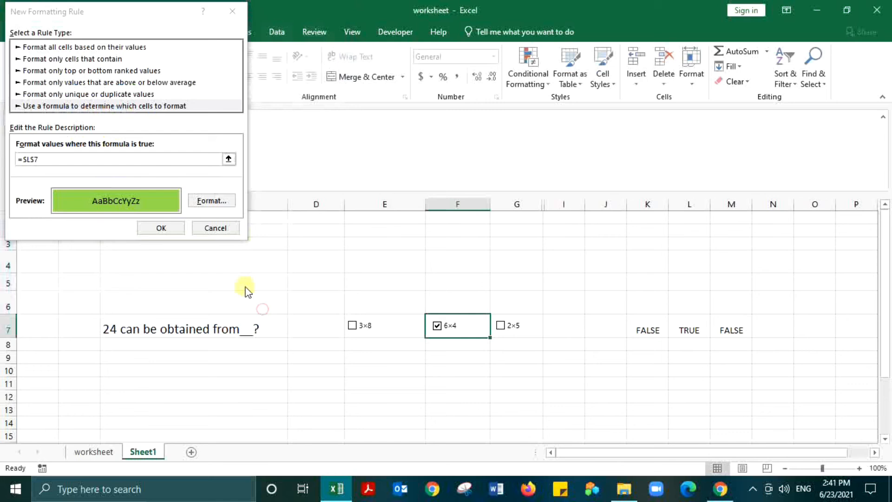
pyautogui.click(162, 228)
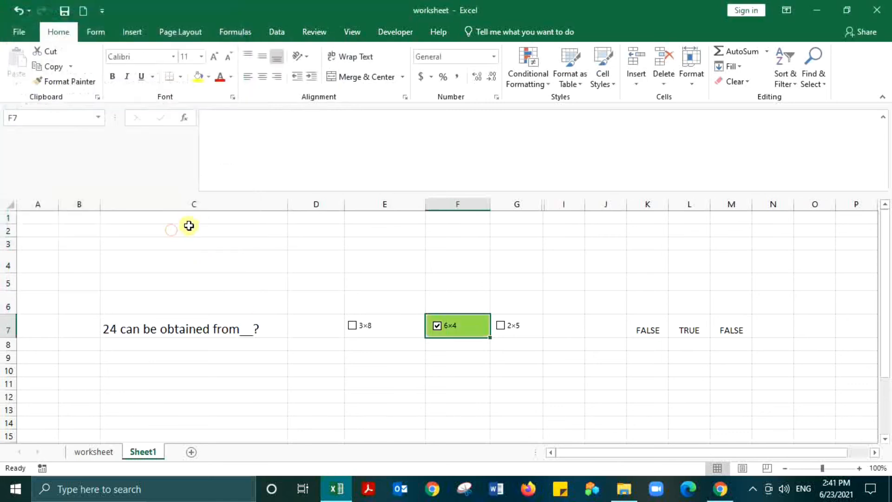
pyautogui.click(438, 326)
# Create a formula-based conditional formatting rule for cell G7 with the formula =$M$7.
pyautogui.click(528, 339)
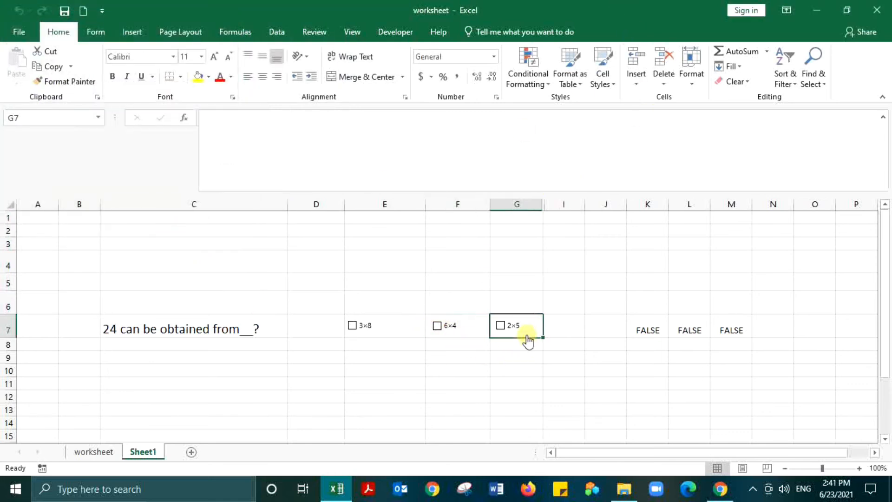
pyautogui.press('Return')
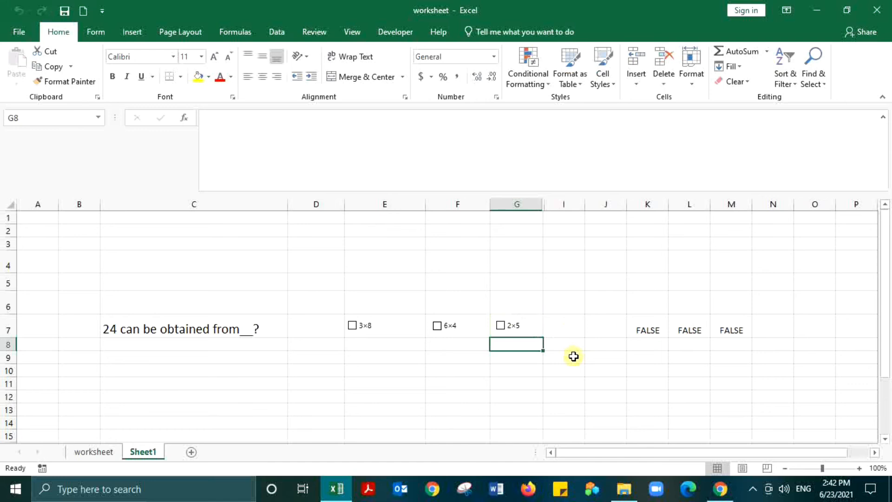
pyautogui.press('Up')
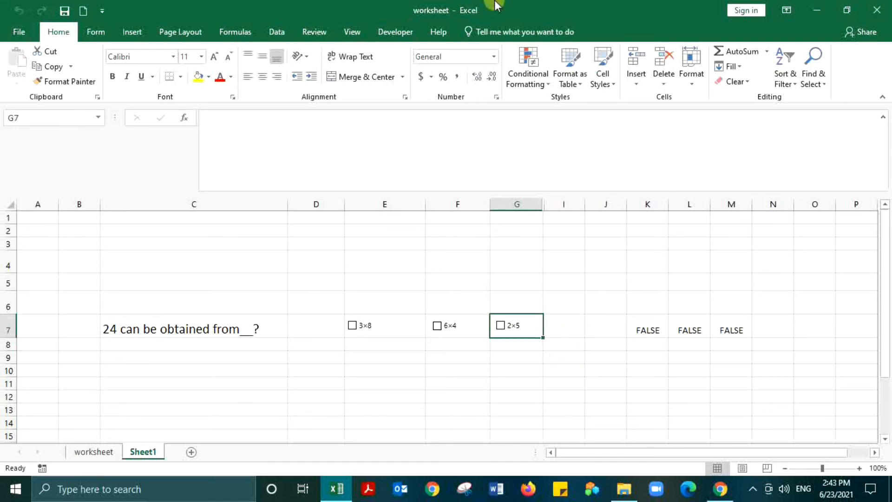
pyautogui.click(541, 83)
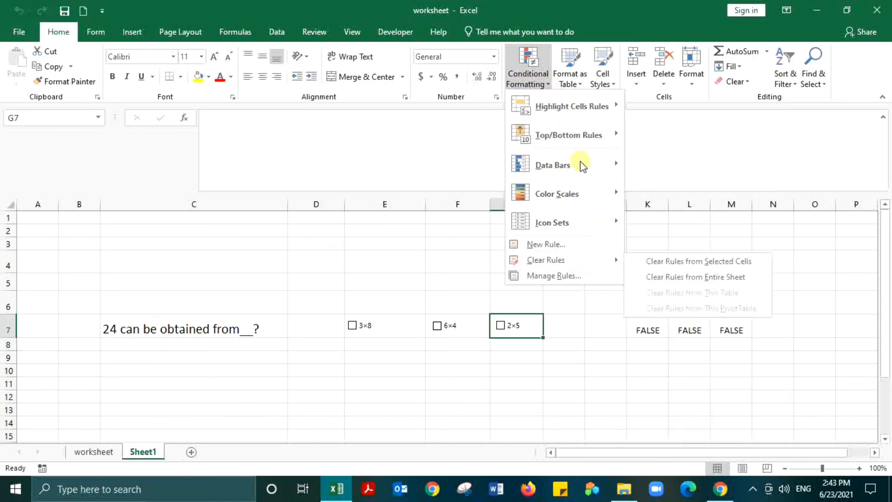
pyautogui.click(560, 244)
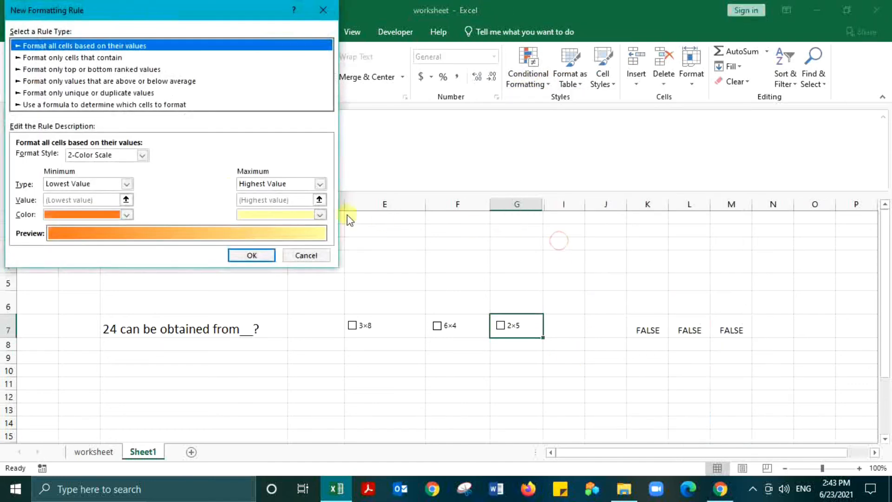
pyautogui.click(129, 105)
pyautogui.click(228, 158)
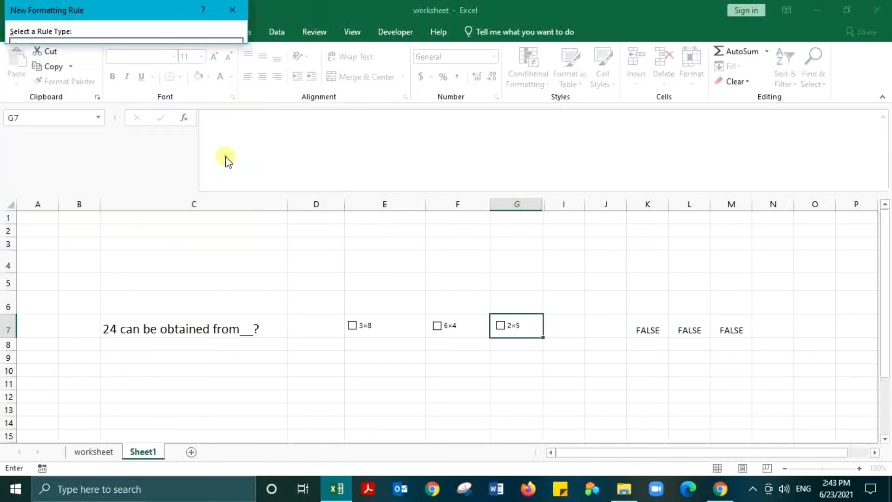
pyautogui.click(745, 333)
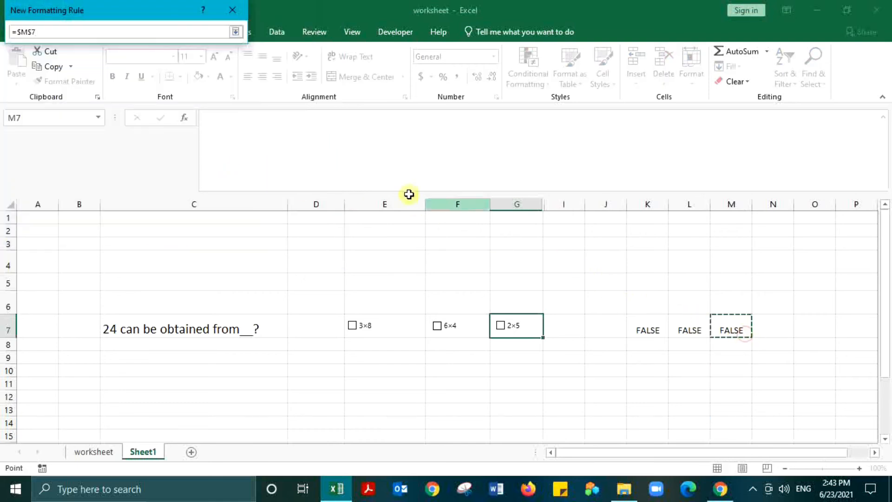
pyautogui.click(234, 32)
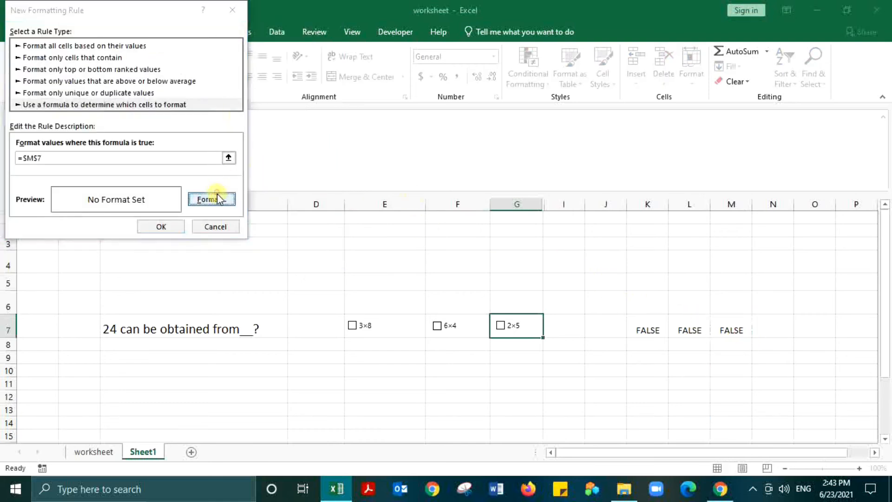
# Give the G7 rule a red fill, apply it, and tick and untick the 2×5 check box to test it.
pyautogui.click(211, 198)
pyautogui.click(39, 161)
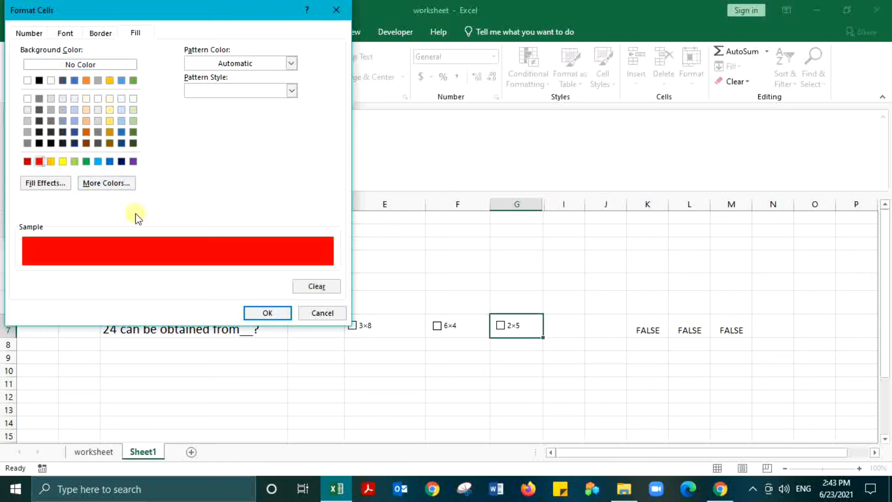
pyautogui.click(269, 311)
pyautogui.click(184, 225)
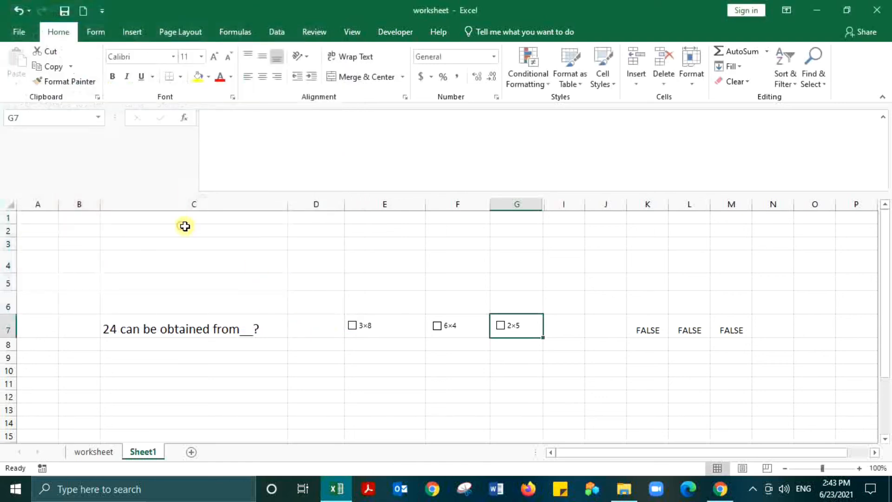
pyautogui.click(497, 380)
pyautogui.click(500, 326)
pyautogui.click(500, 326)
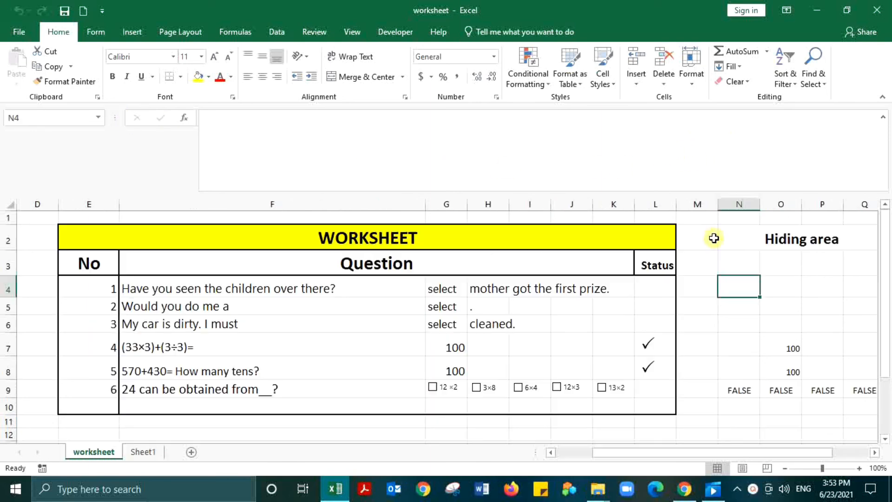
# Set the font colour of the Hiding area cells, from its heading through row 9, to white and turn off the worksheet's gridlines.
pyautogui.moveTo(714, 224); pyautogui.dragTo(854, 396)
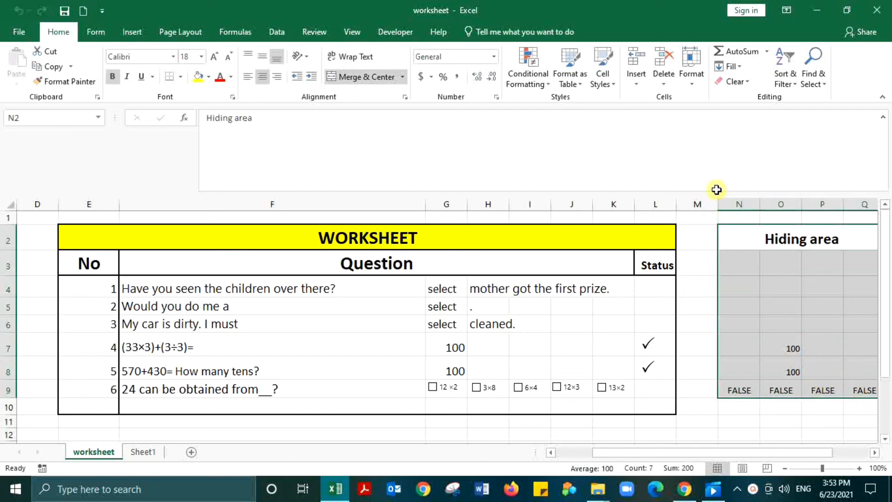
pyautogui.click(232, 78)
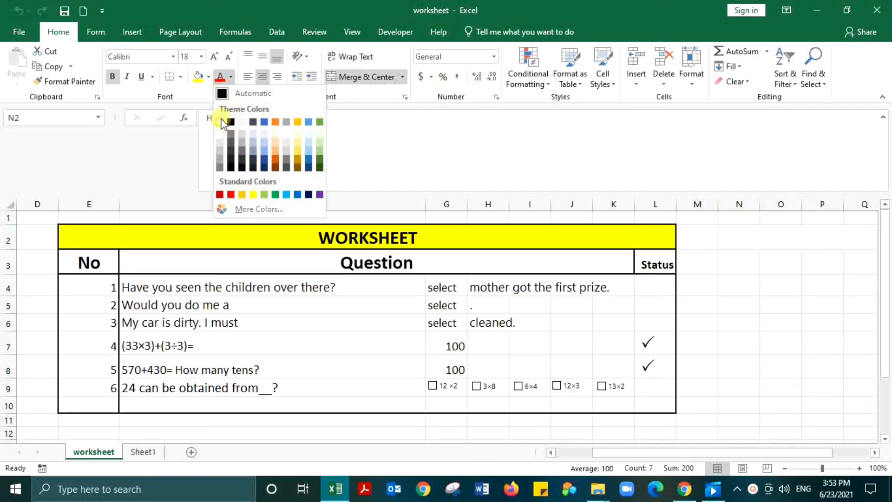
pyautogui.click(220, 122)
pyautogui.click(708, 321)
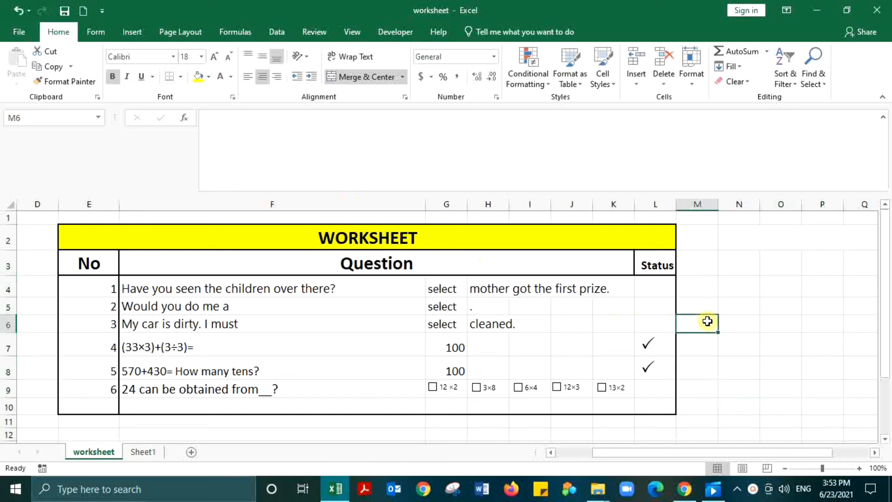
pyautogui.click(353, 32)
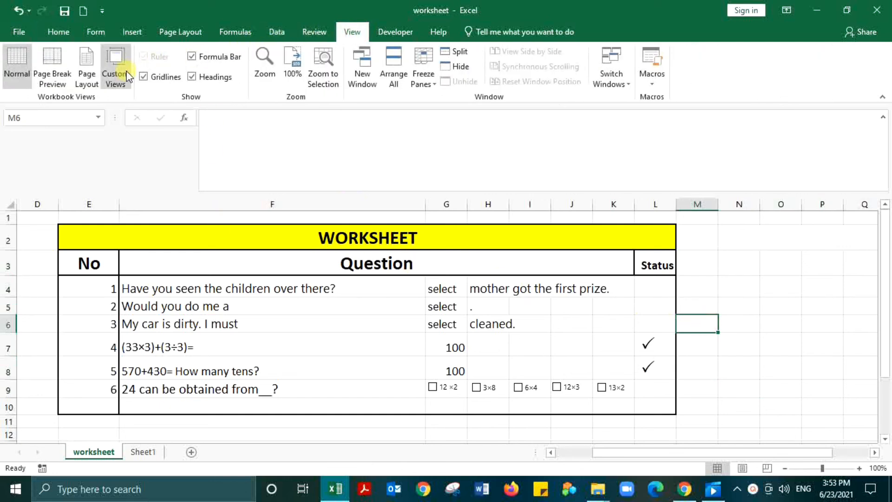
pyautogui.click(143, 76)
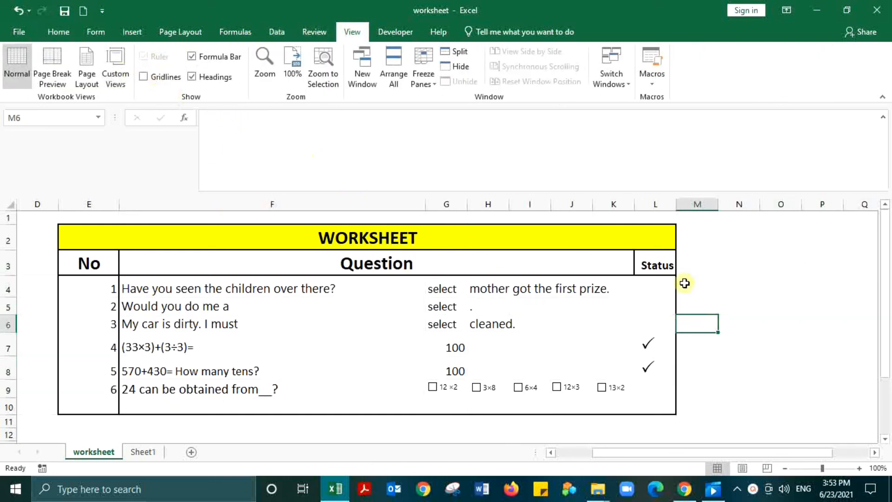